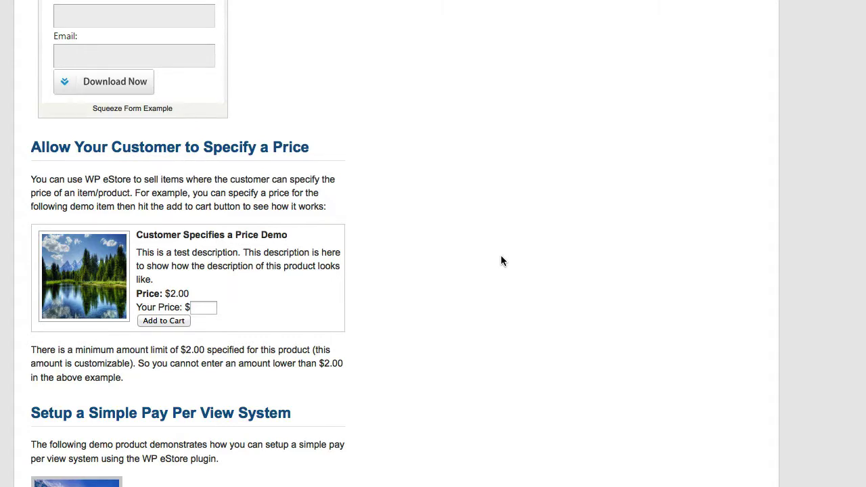
Look through the WP eStore demo page's sections on customer-set prices, pay per view, audio, photos, coupon codes and shopping cart display options
scroll(487, 267, "down", 10)
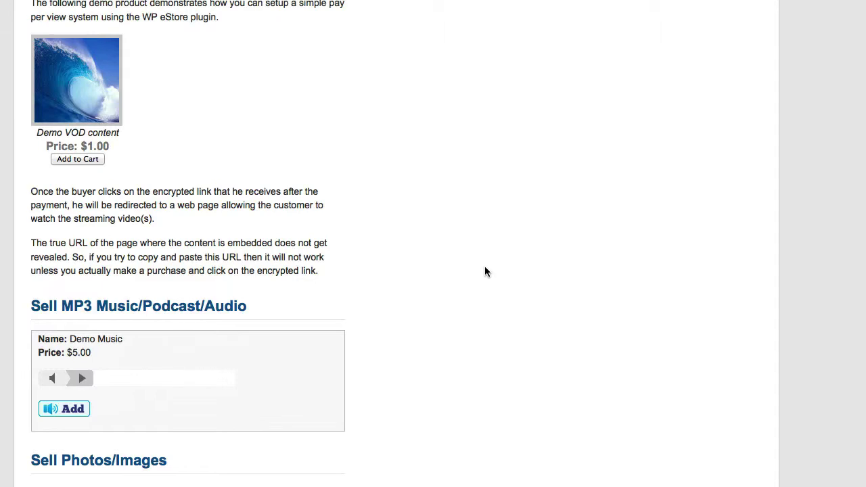
scroll(484, 271, "down", 6)
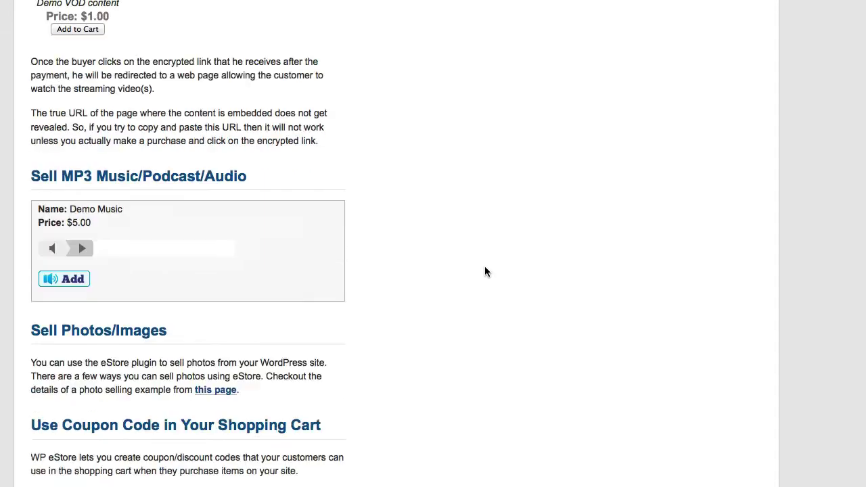
scroll(484, 271, "down", 8)
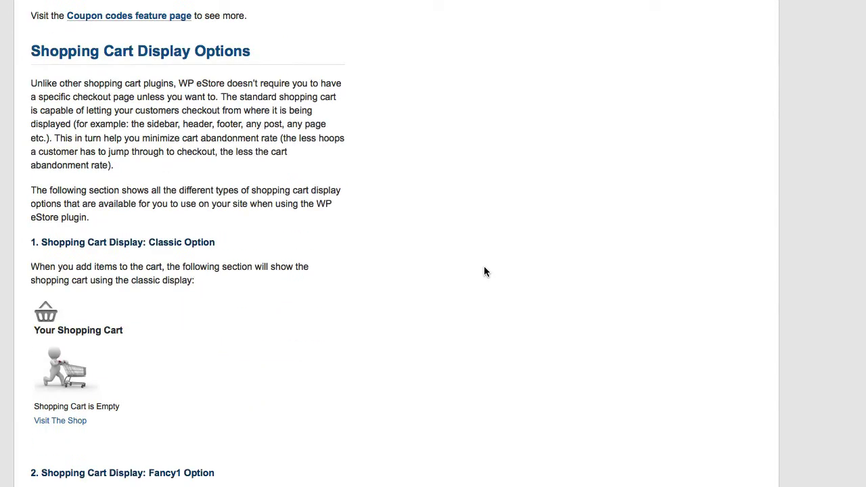
scroll(483, 272, "down", 19)
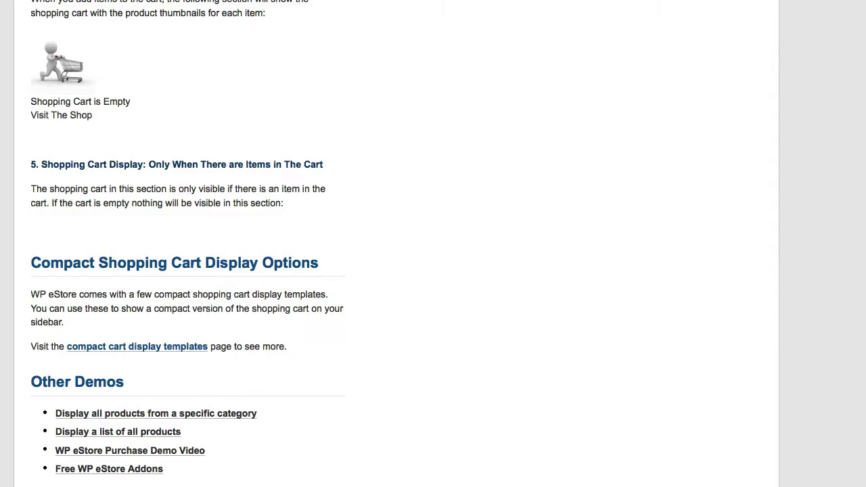
scroll(679, 86, "up", 20)
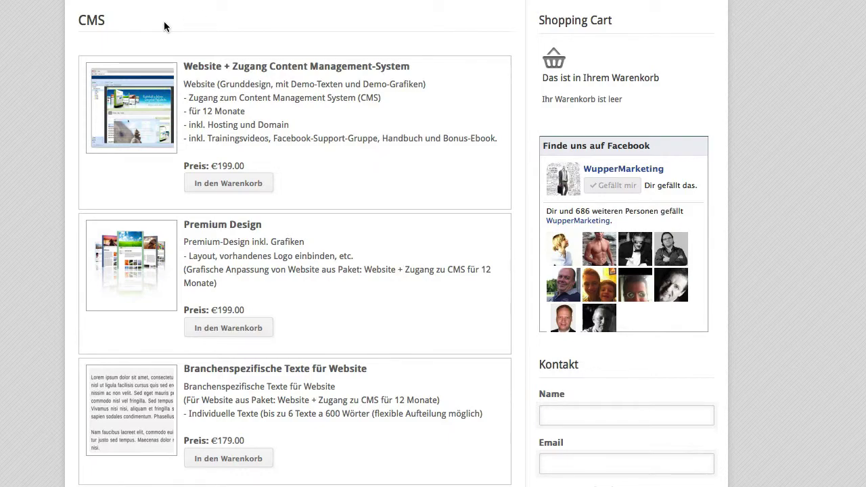
Examine the CMS product listing in the shop and the shopping cart area beside it
scroll(366, 89, "down", 5)
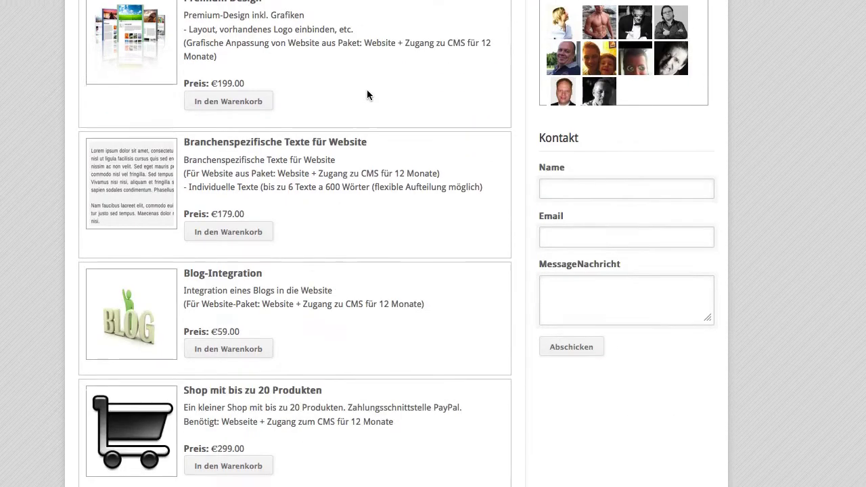
scroll(419, 406, "up", 3)
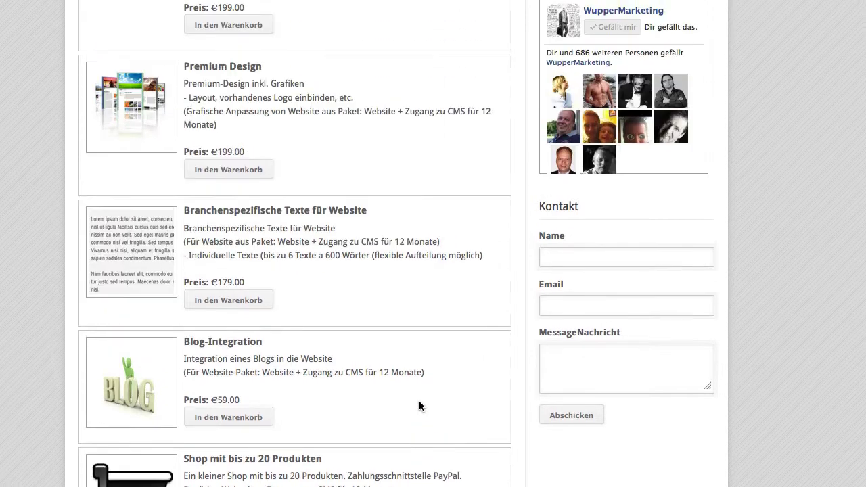
scroll(420, 396, "up", 1)
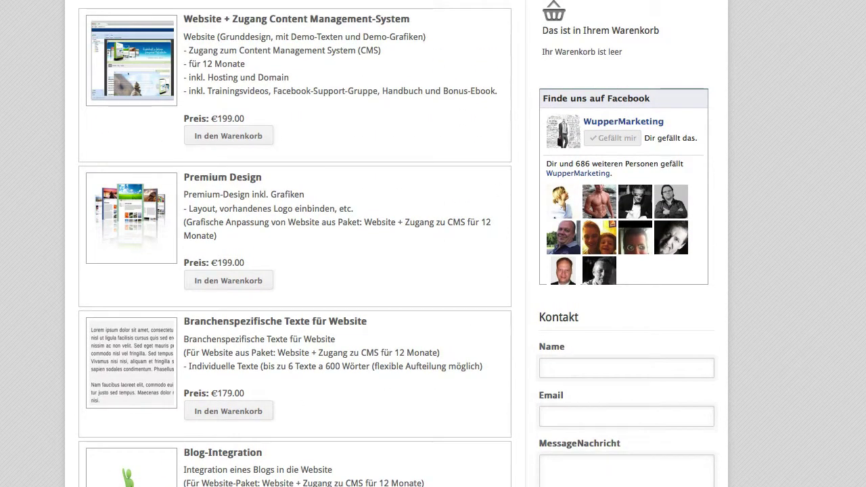
left_click_drag(641, 52, 535, 28)
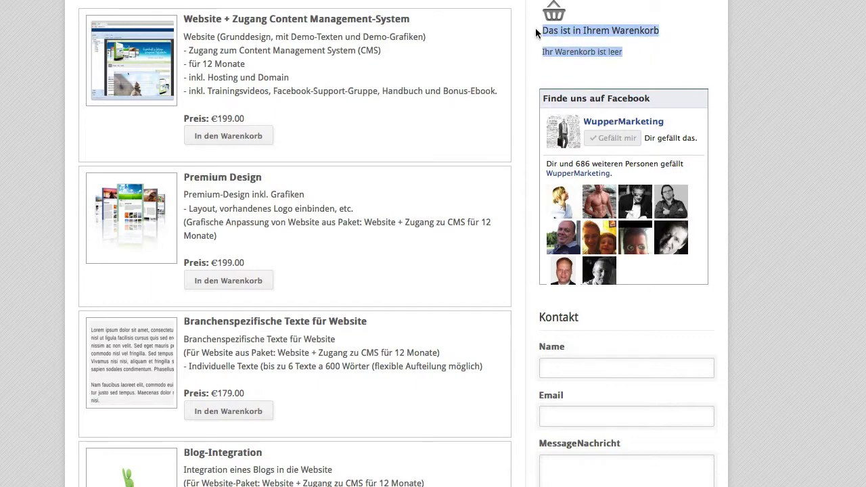
left_click(535, 28)
scroll(535, 28, "down", 4)
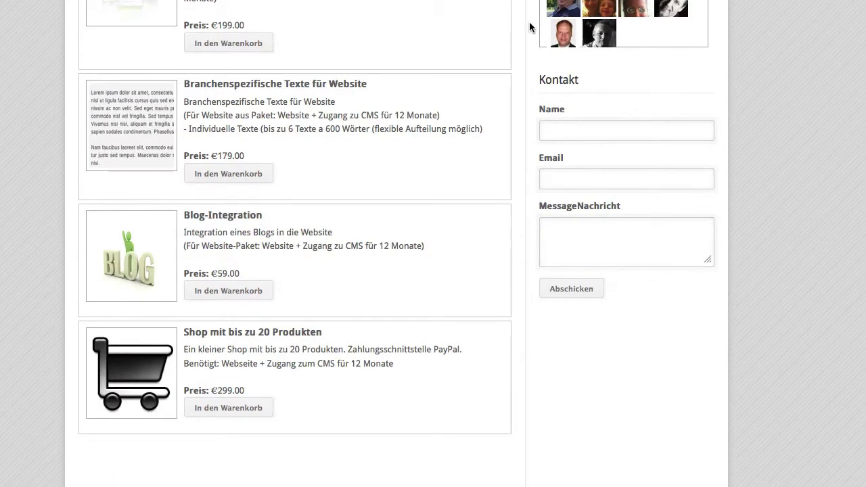
scroll(528, 38, "up", 5)
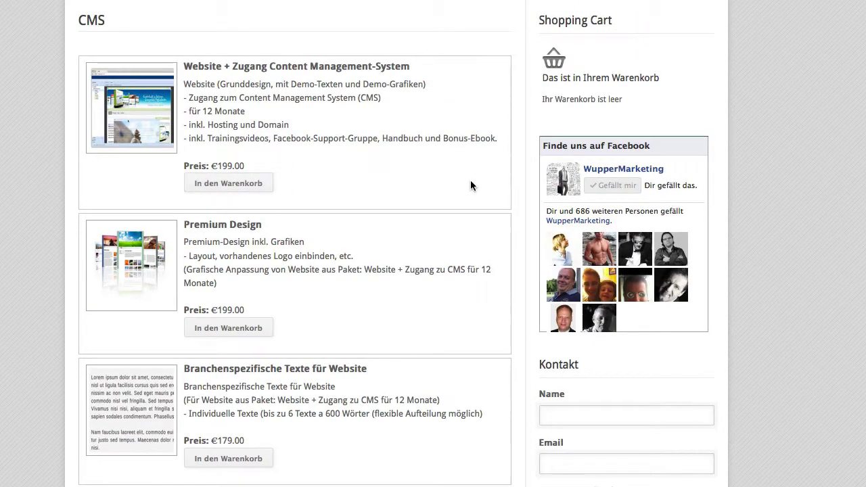
Add the Website + Zugang Content Management-System package to the cart and check its quantity, MwSt. and partner ID entries
scroll(472, 185, "down", 3)
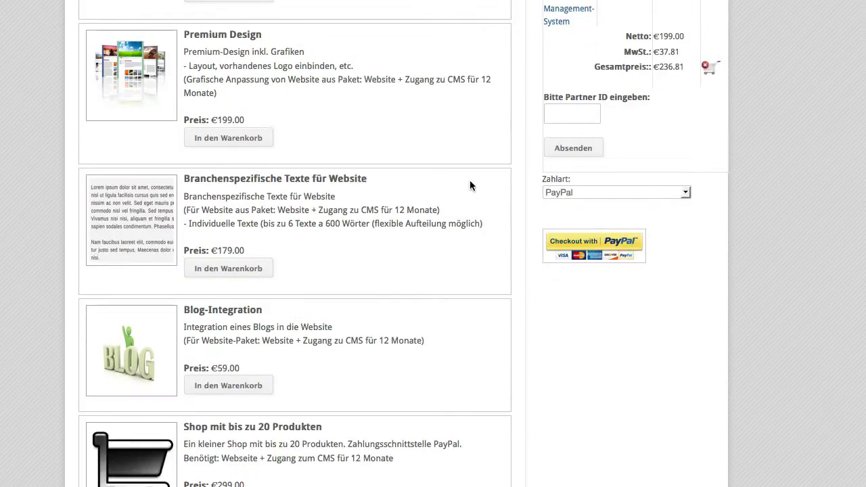
scroll(471, 185, "up", 3)
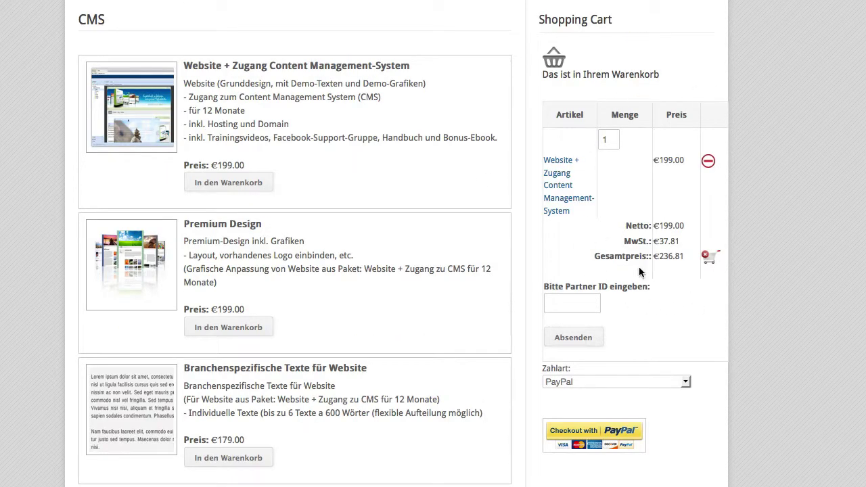
left_click(610, 140)
mouse_move(621, 244)
left_mouse_down()
mouse_move(683, 238)
mouse_move(625, 237)
left_mouse_up()
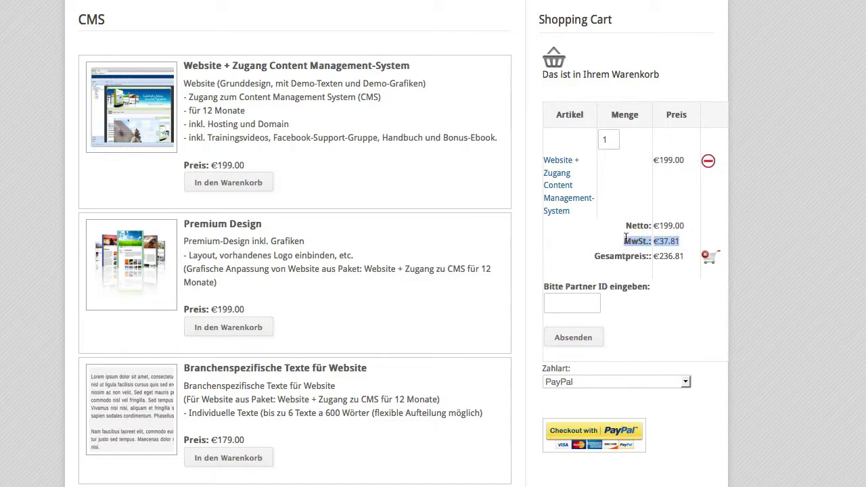
left_click(590, 302)
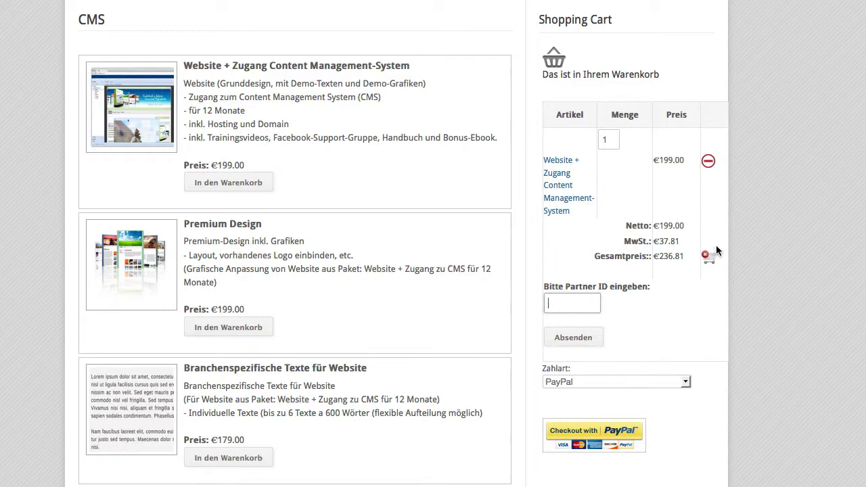
Set the cart's payment method (Zahlart) to Überweisung
left_click(677, 383)
left_click(743, 380)
scroll(743, 382, "down", 3)
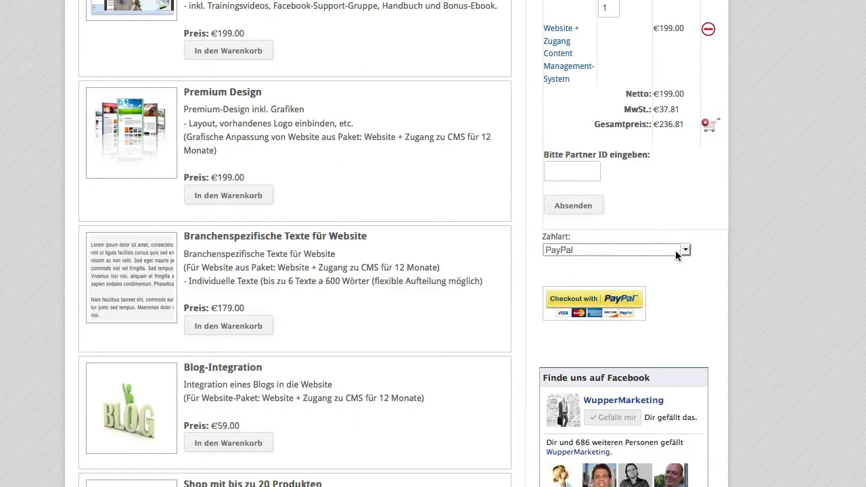
left_click(684, 252)
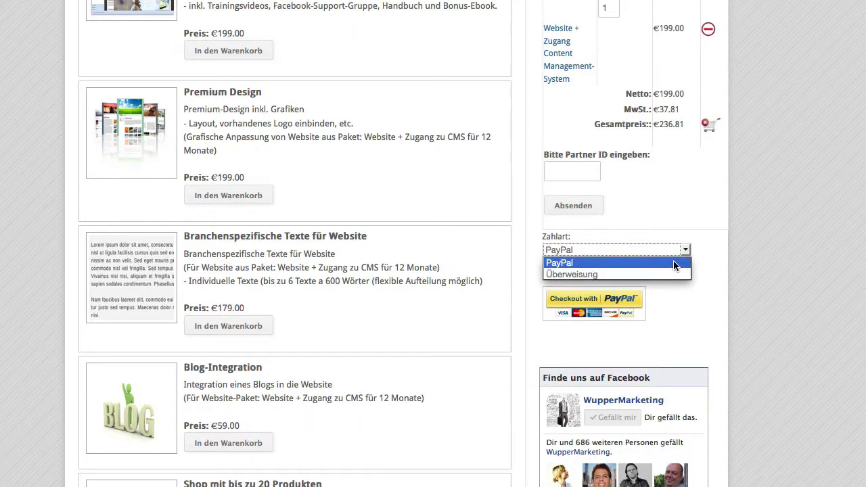
left_click(609, 274)
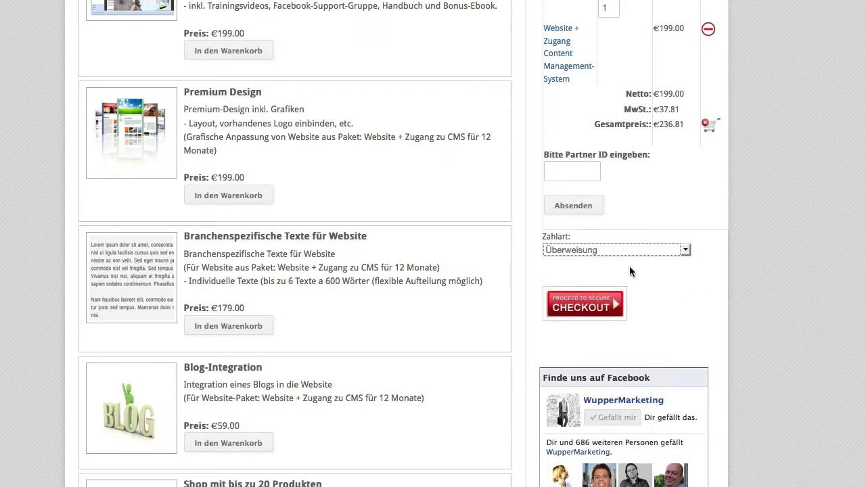
Switch the payment method to PayPal and back to Überweisung to compare the checkout options
left_click(626, 251)
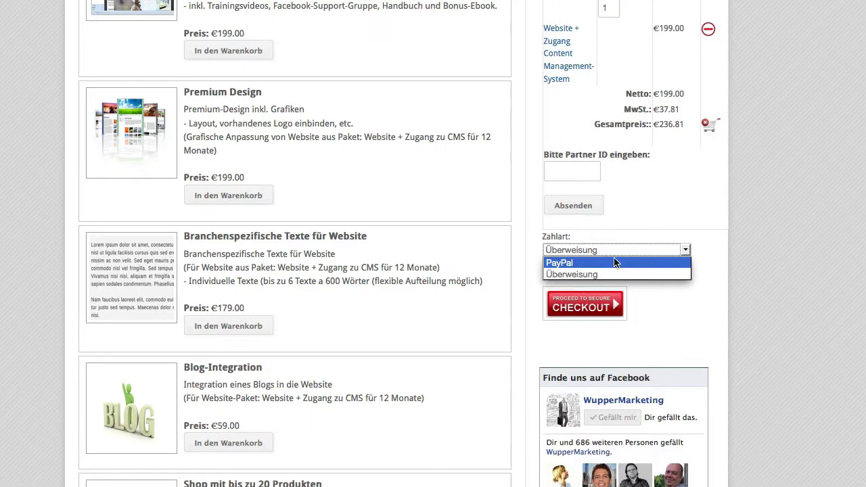
left_click(614, 262)
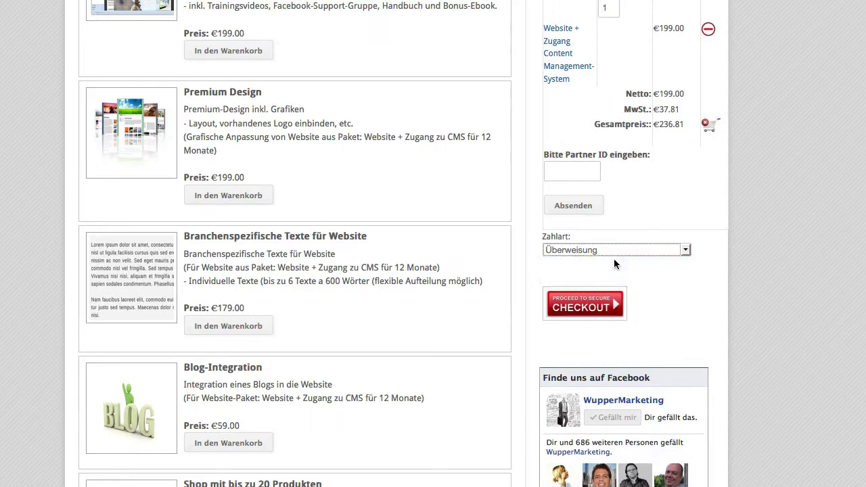
left_click(606, 249)
left_click(609, 274)
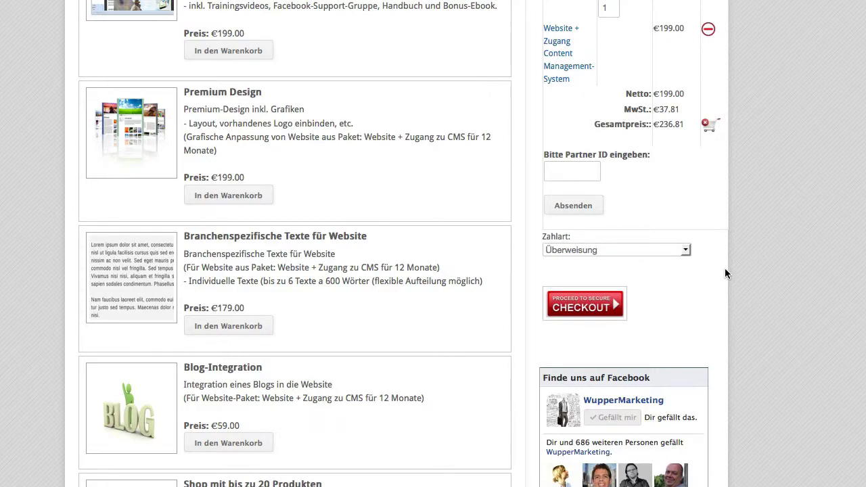
Switch to the WordPress admin, open the WP eStore form for a new product and go through its name and price fields
scroll(724, 268, "up", 3)
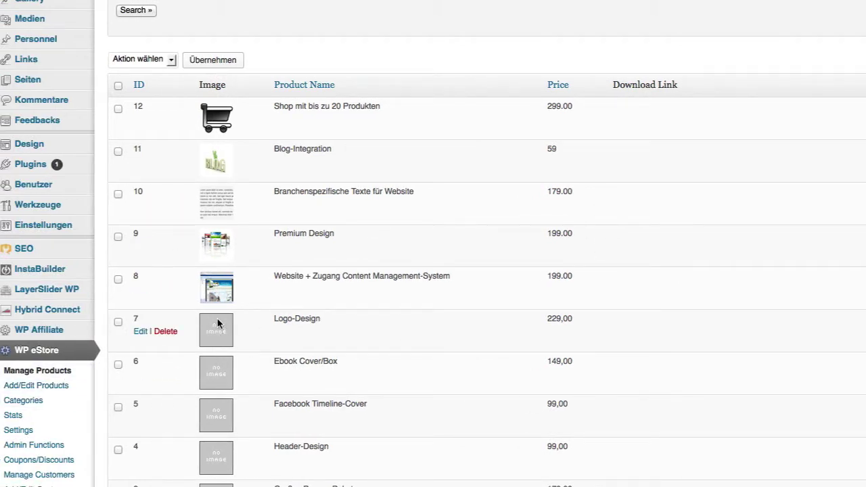
left_click(22, 386)
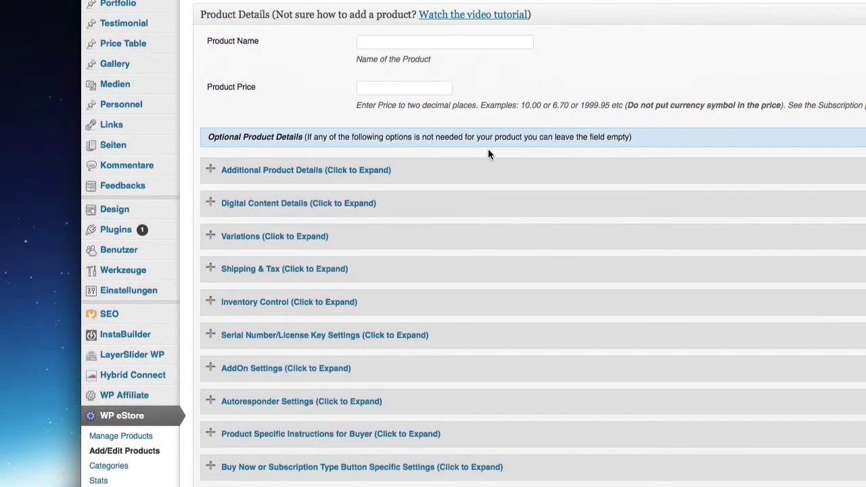
left_click(400, 42)
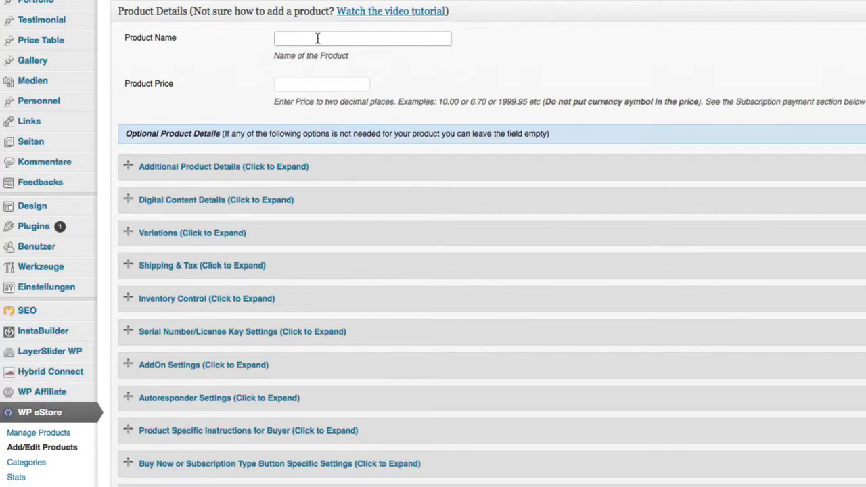
left_click(319, 85)
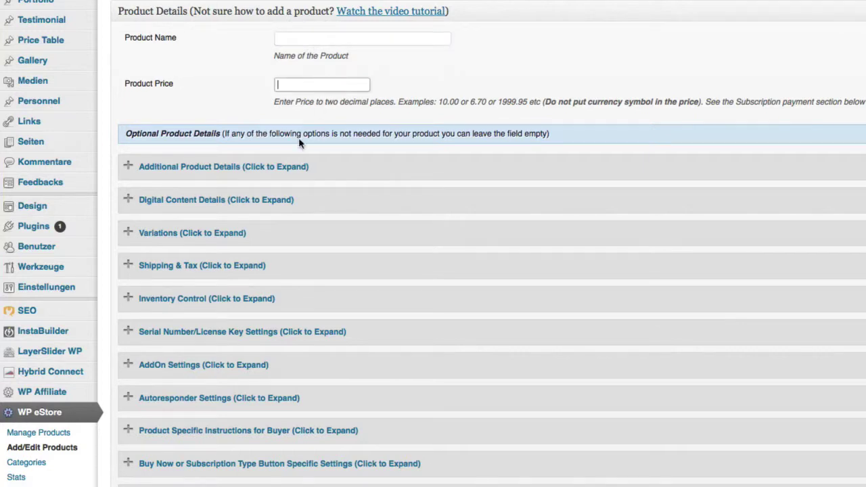
Expand the Additional Product Details section and examine its description, thumbnail, old price and additional image fields
left_click(275, 170)
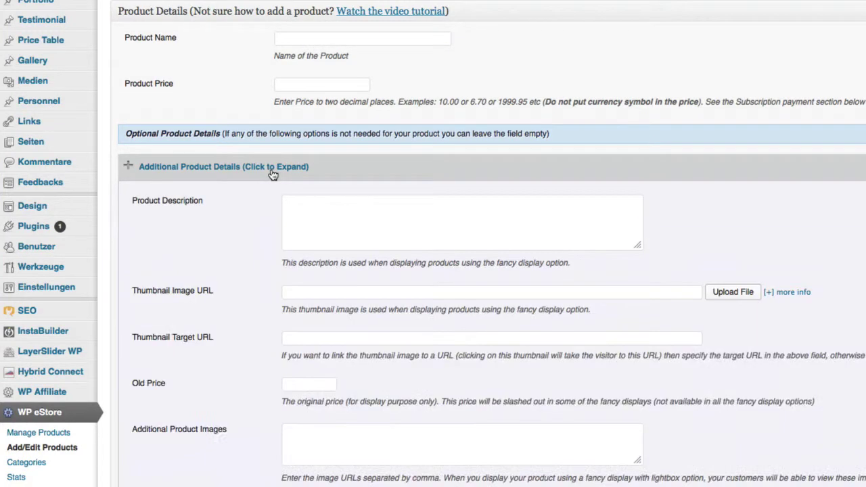
left_click(328, 205)
scroll(327, 205, "down", 3)
left_click(328, 173)
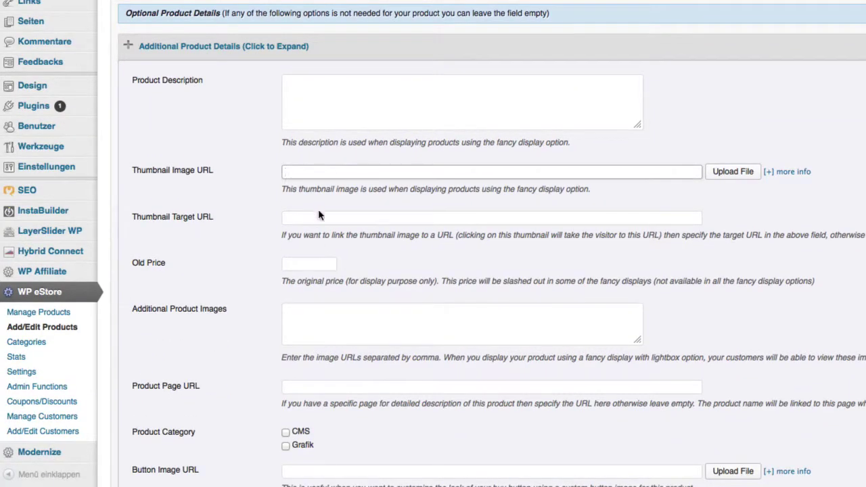
left_click(322, 262)
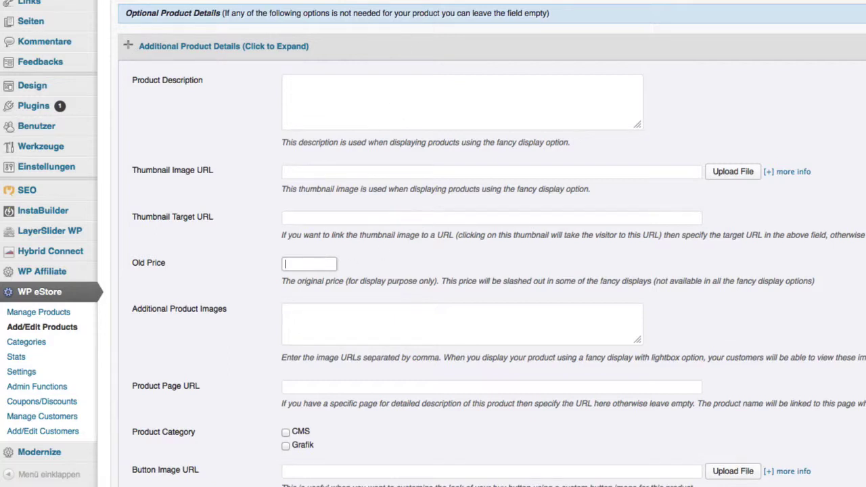
left_click(449, 329)
scroll(446, 329, "down", 3)
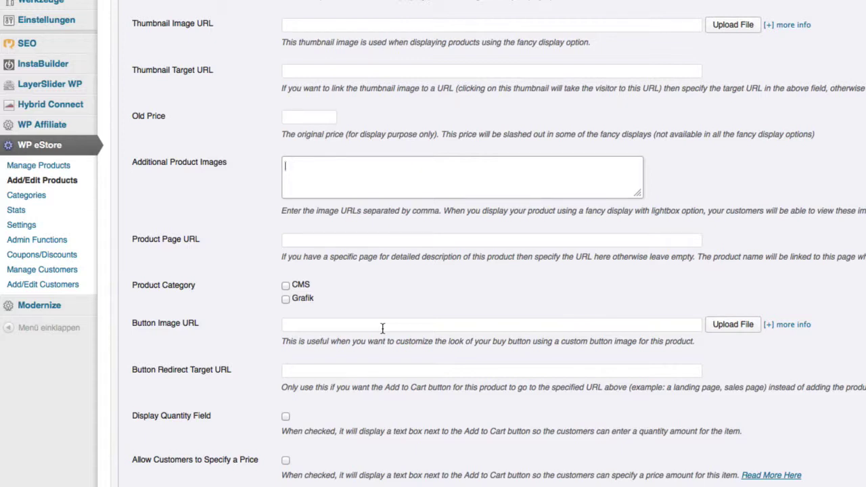
Turn the Display Quantity Field option on and off again, and collapse the Additional Product Details section
left_click(285, 416)
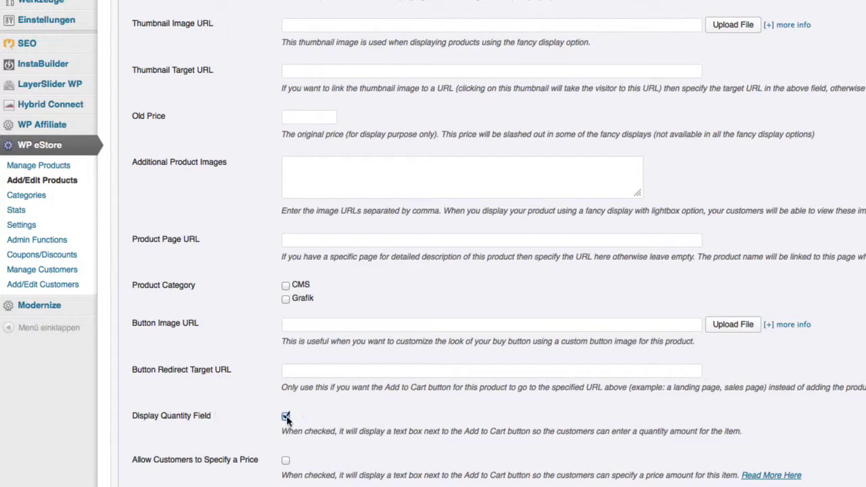
left_click(285, 417)
scroll(351, 314, "up", 5)
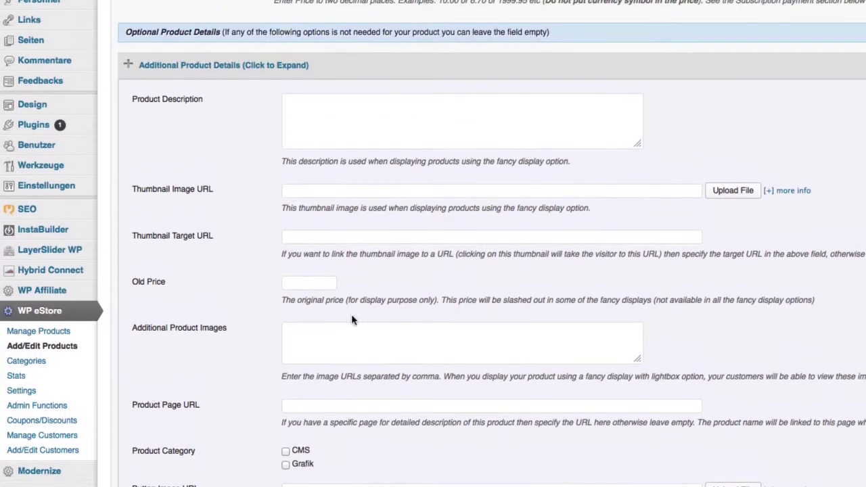
left_click(399, 78)
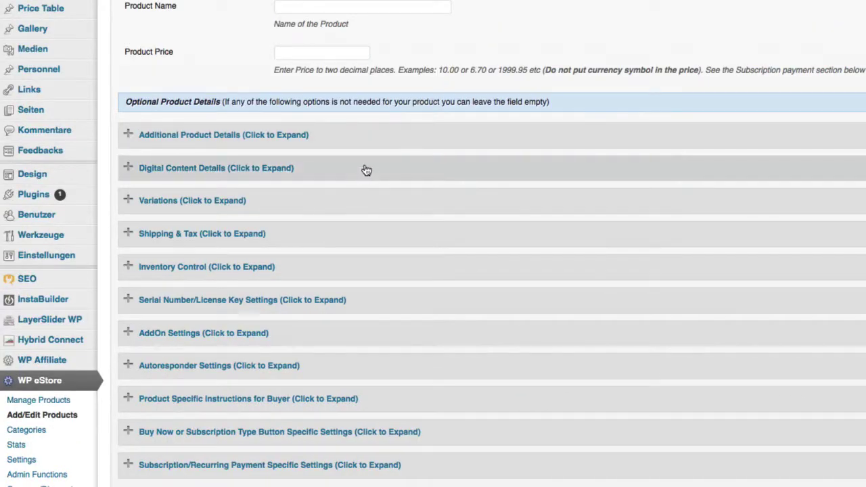
Expand the Digital Content Details section and read the explanation of its Downloadable option
left_click(365, 169)
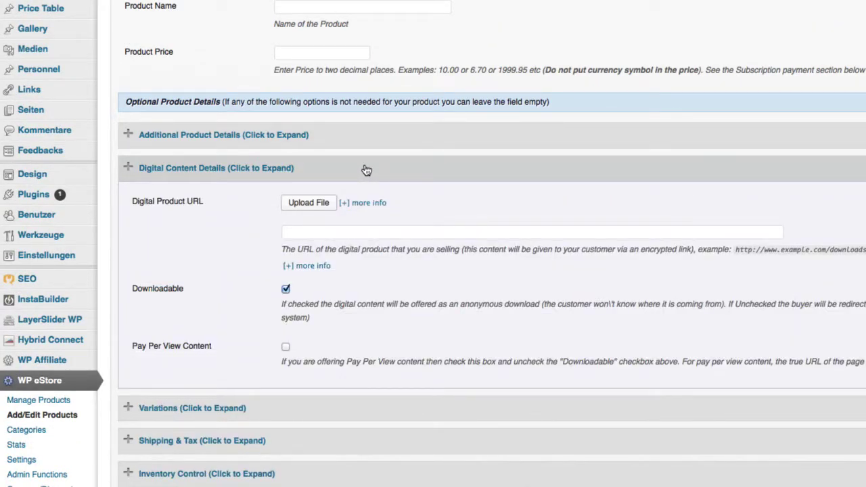
left_click(284, 289)
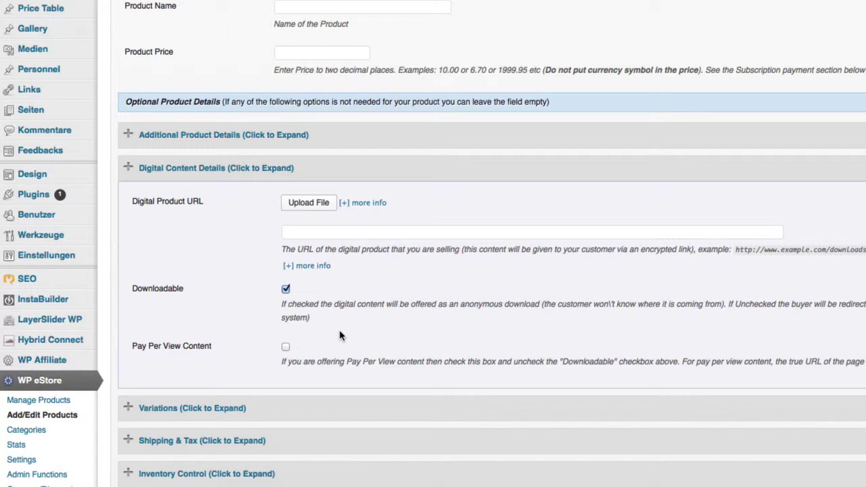
left_click_drag(274, 321, 282, 305)
left_click(283, 308)
mouse_move(279, 305)
left_mouse_down()
mouse_move(298, 315)
mouse_move(278, 308)
left_mouse_up()
left_click(308, 318)
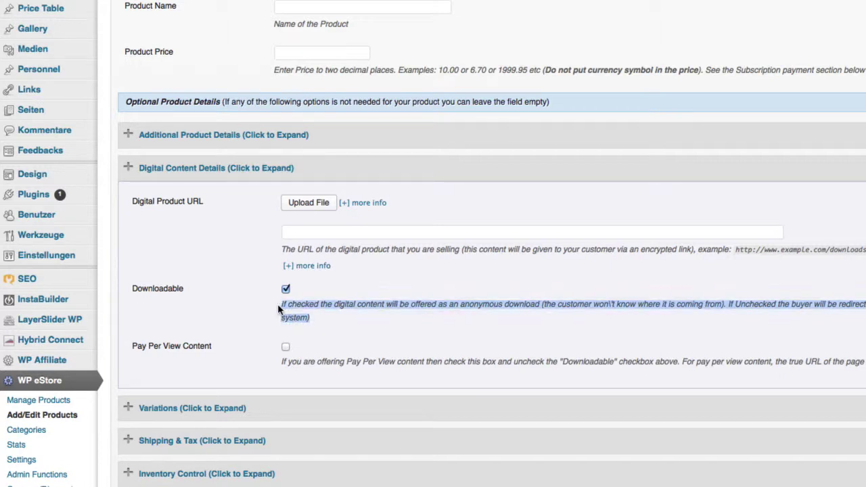
Collapse the Digital Content Details section and examine the fields of the Variations and Shipping & Tax sections, closing each again
left_click(294, 318)
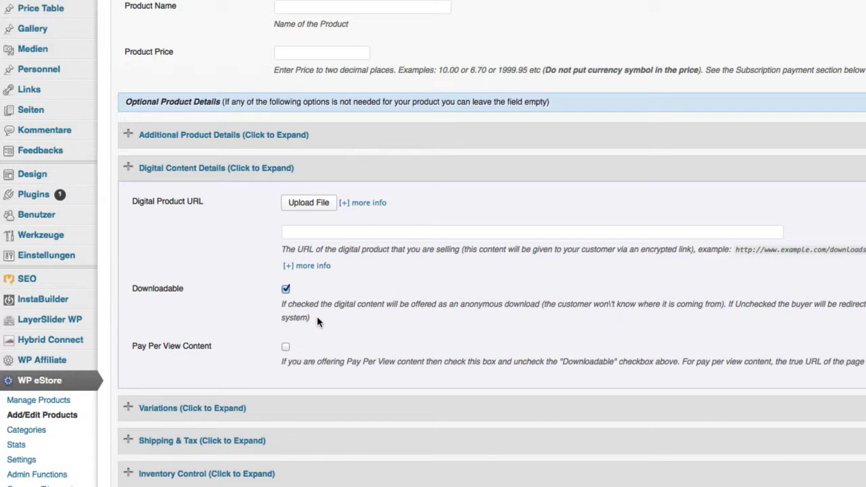
left_click(480, 177)
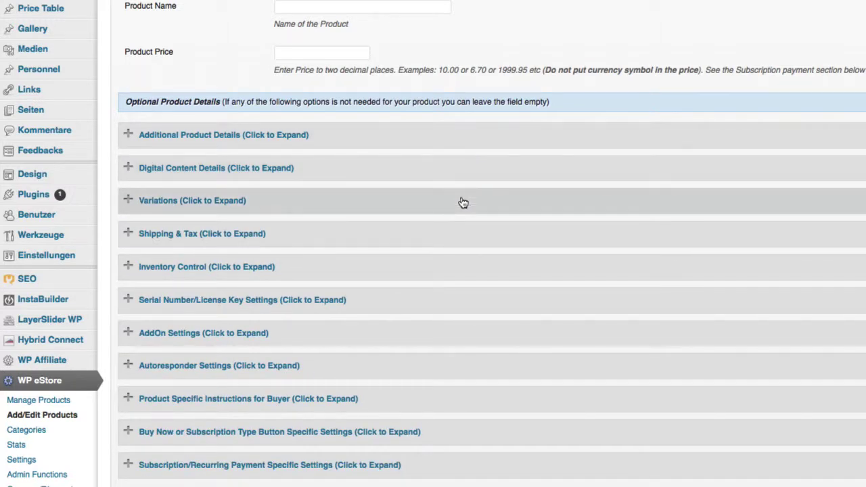
left_click(464, 202)
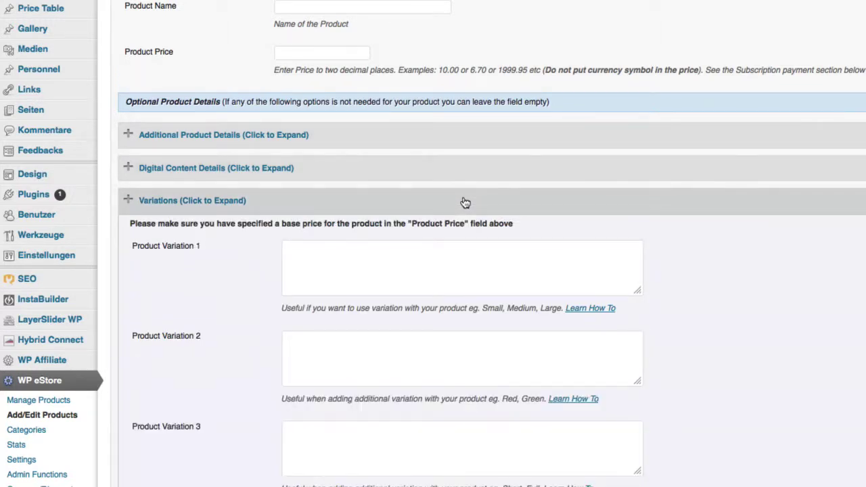
left_click(464, 201)
left_click(314, 237)
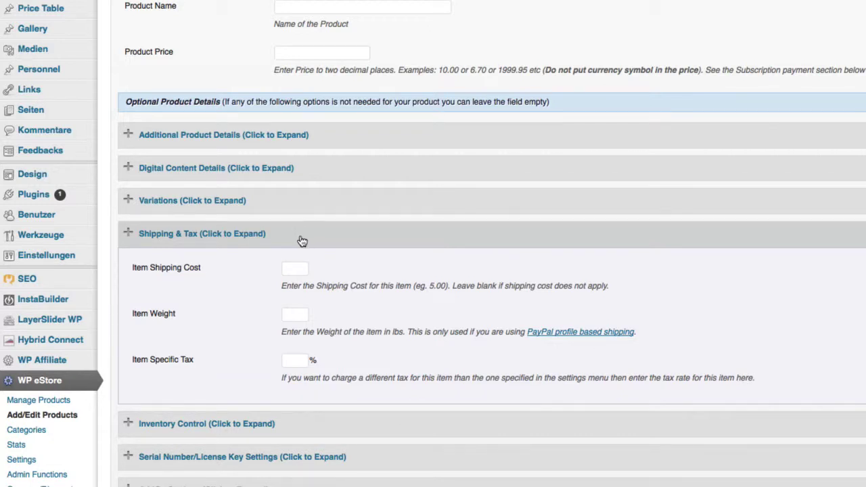
left_click(303, 236)
Examine the Inventory Control fields, including the quantity limit per customer, and the Serial Number/License Key Settings section
left_click(304, 267)
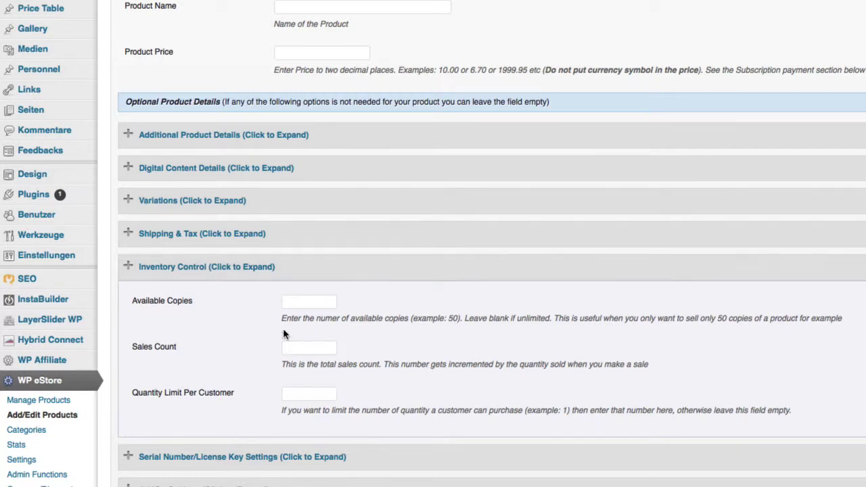
left_click(304, 394)
left_click(392, 271)
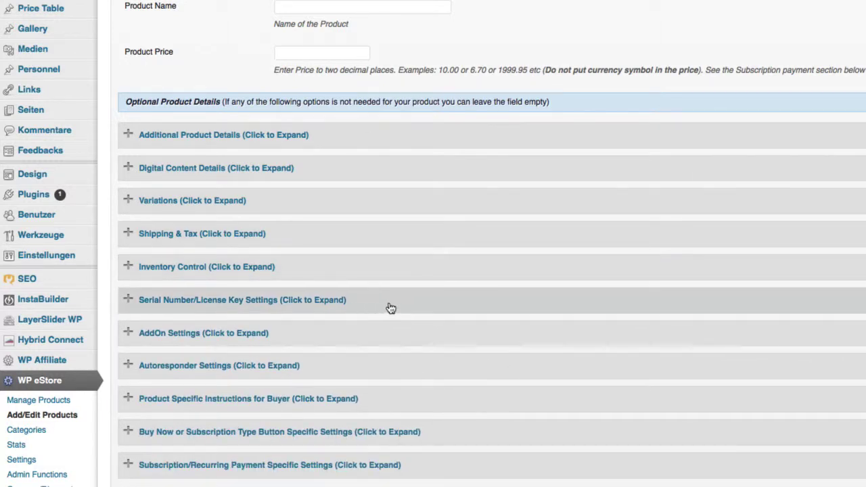
left_click(389, 305)
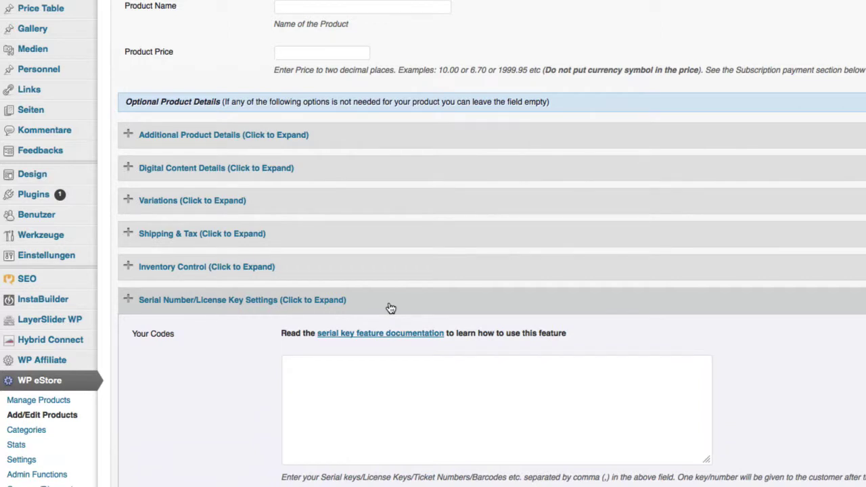
left_click(391, 307)
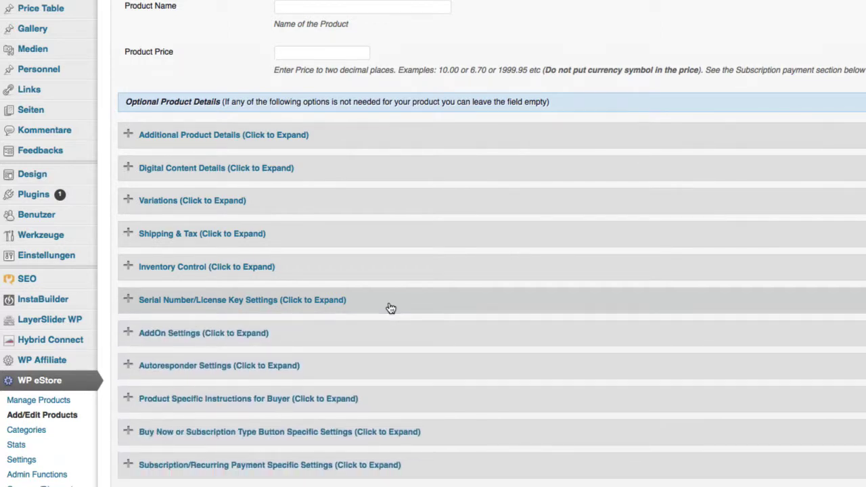
Expand the AddOn Settings section, read the explanation of the Stamp the PDF File option and collapse the section
left_click(347, 341)
scroll(232, 251, "down", 4)
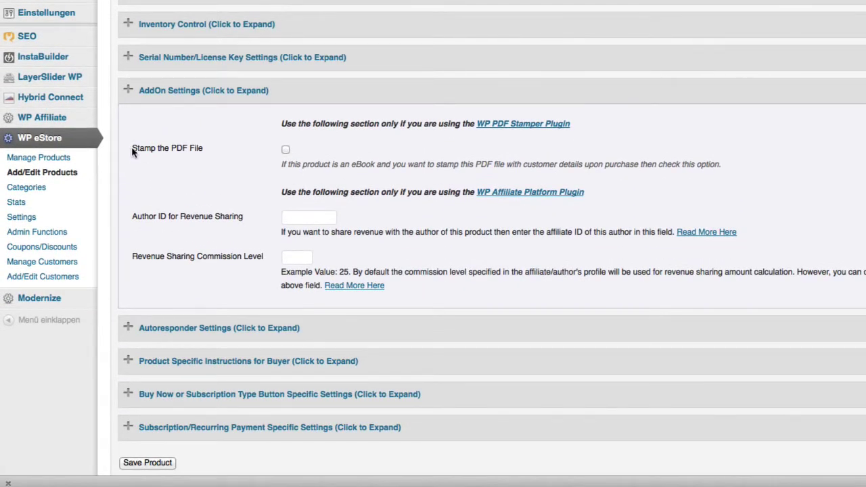
left_click_drag(132, 150, 195, 154)
left_click(198, 161)
left_click(322, 92)
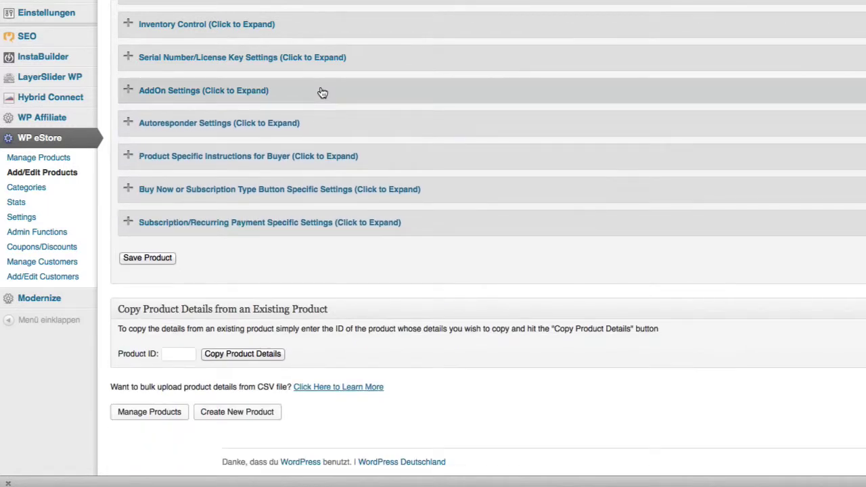
left_click(322, 92)
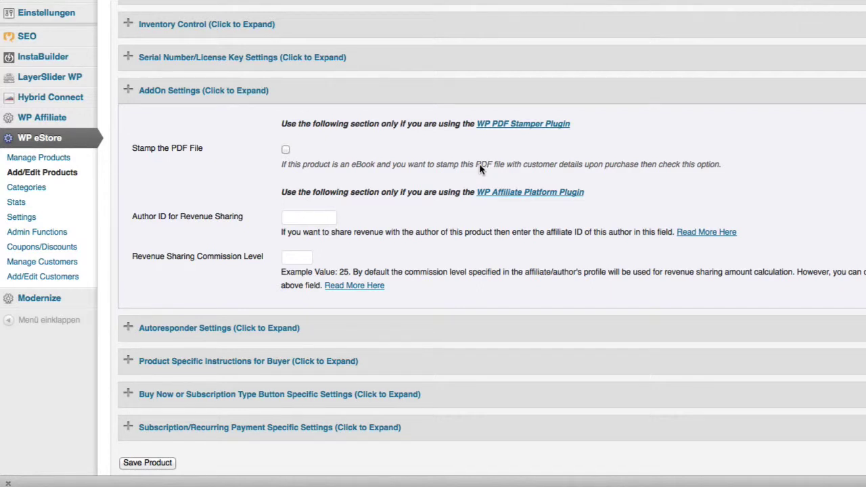
left_click(392, 95)
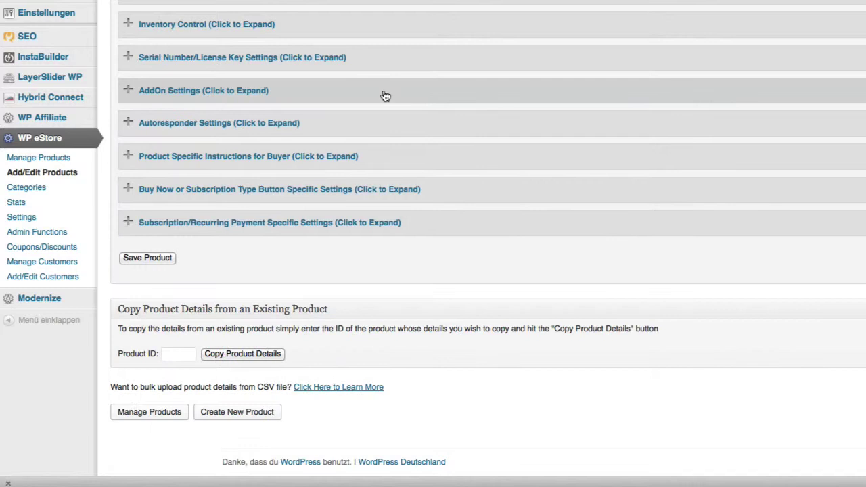
Examine the Autoresponder Settings list name field and the Product Specific Instructions for Buyer field, closing both sections again
left_click(365, 128)
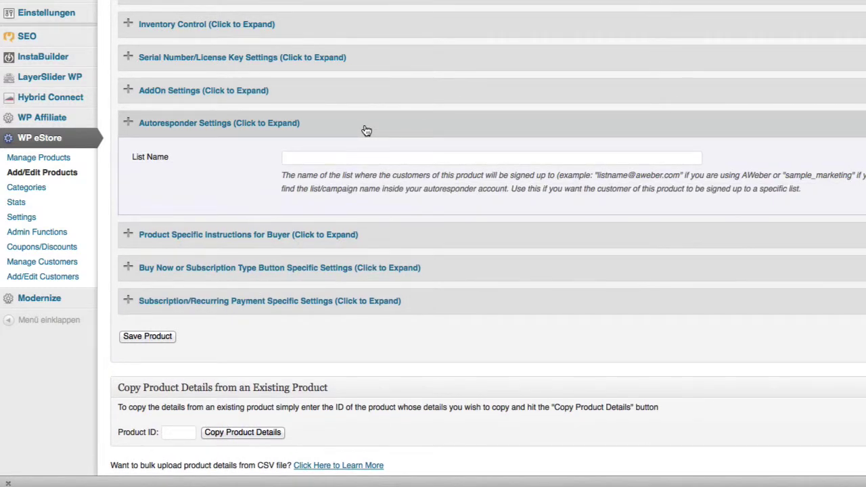
left_click(366, 130)
left_click(387, 155)
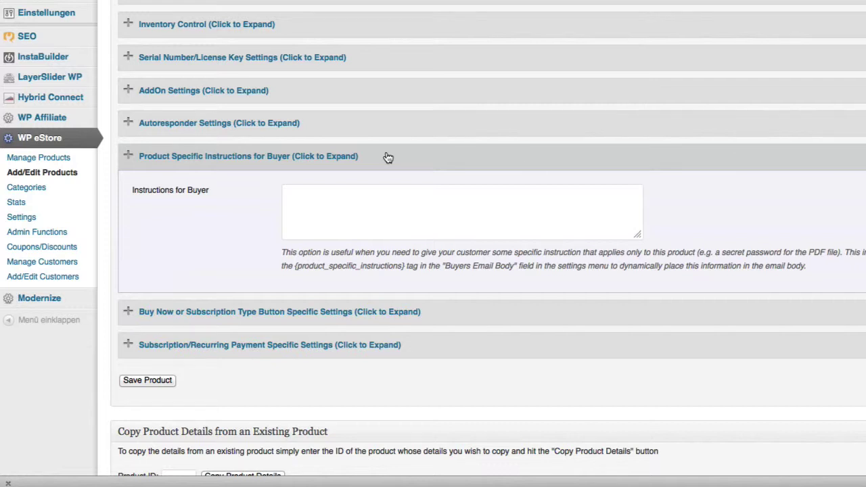
left_click(387, 158)
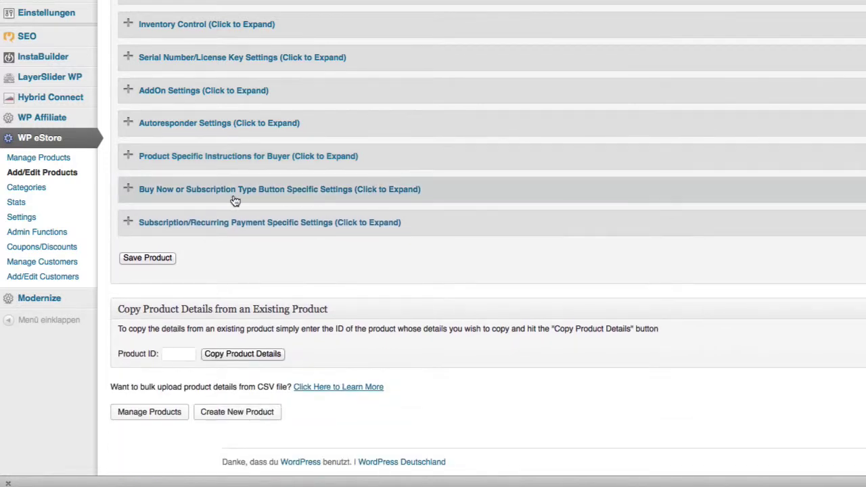
Examine the return URL, PayPal email and currency code fields in the Buy Now or Subscription Type Button Specific Settings
left_click(204, 192)
scroll(203, 189, "down", 3)
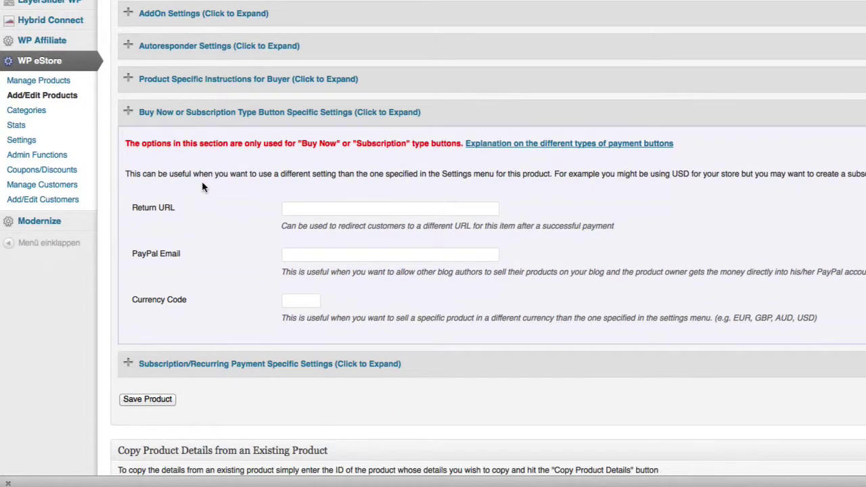
left_click(252, 112)
Expand the Subscription/Recurring Payment Specific Settings and examine the trial period and recurring billing fields down to the save option
left_click(353, 235)
scroll(353, 235, "down", 6)
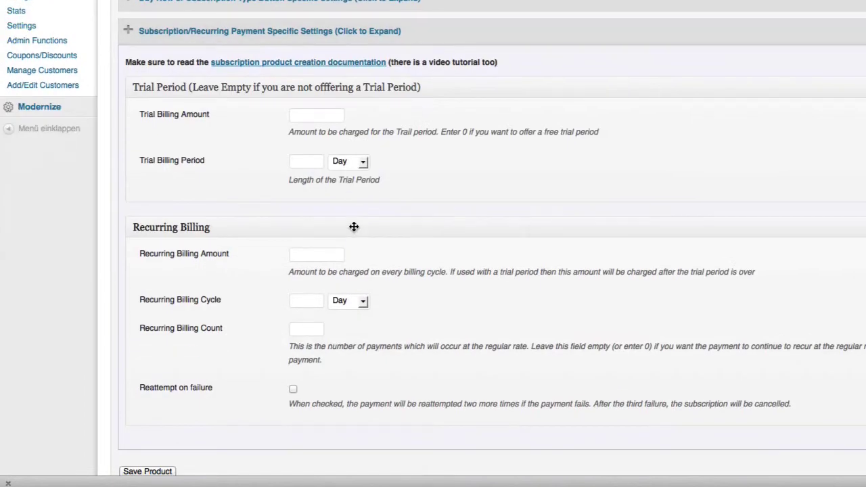
scroll(452, 149, "down", 2)
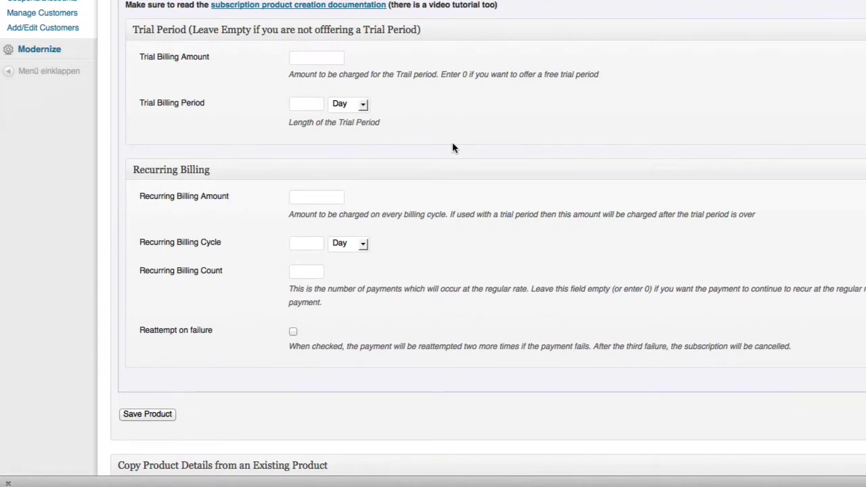
scroll(452, 146, "down", 5)
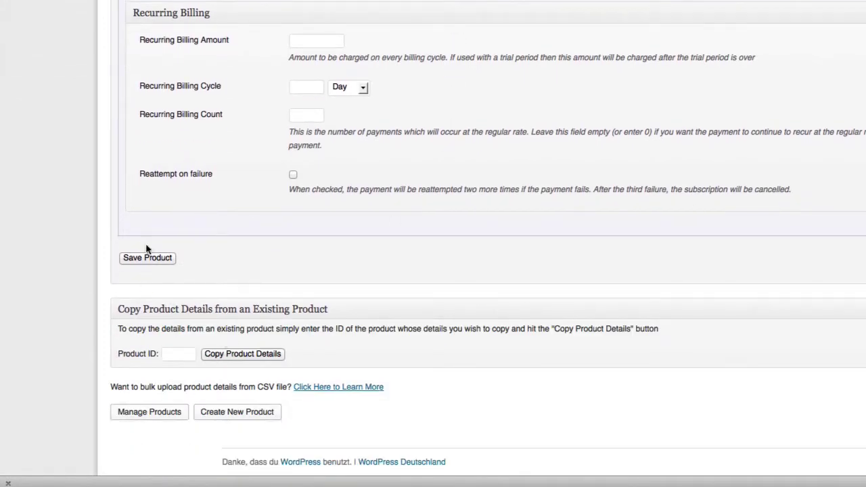
Open the WP eStore general settings and examine the language, currency, variation symbol and Terms & Conditions URL fields
scroll(157, 251, "up", 6)
scroll(157, 254, "up", 6)
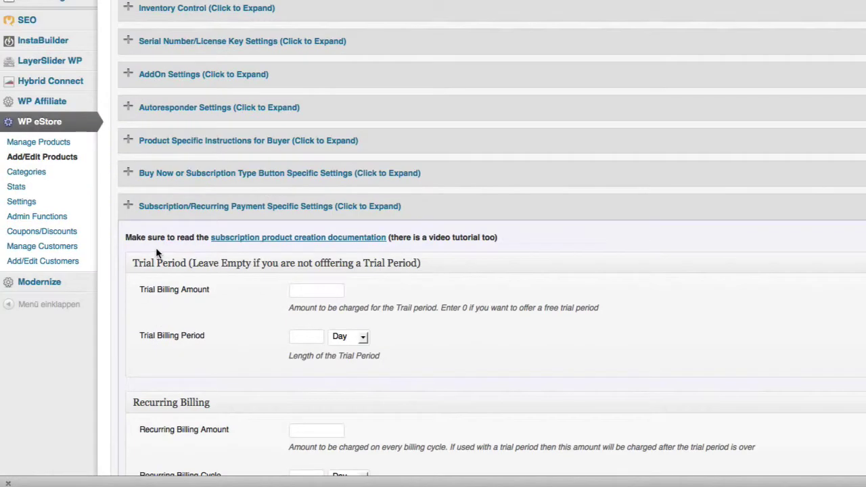
left_click(71, 180)
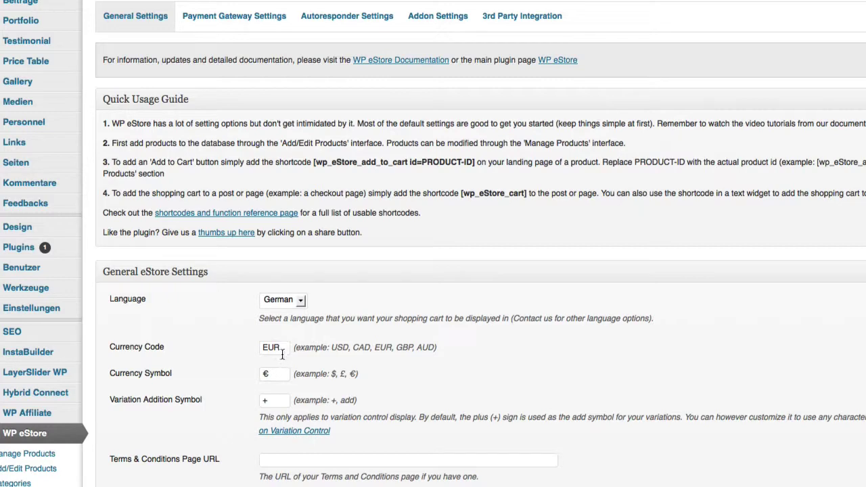
left_click(273, 376)
left_click(533, 358)
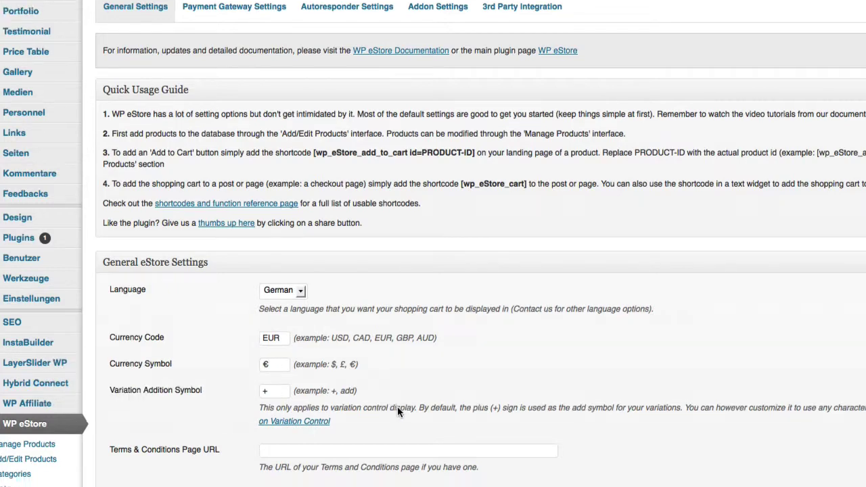
scroll(398, 407, "down", 5)
left_click(296, 249)
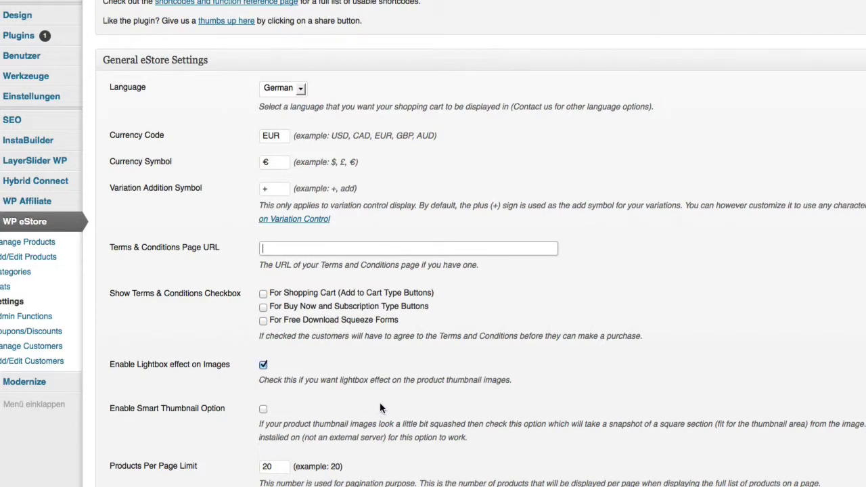
Examine the thumbnail and products-per-page options and the General Image and Page URL Settings for buttons and return pages
scroll(378, 406, "down", 5)
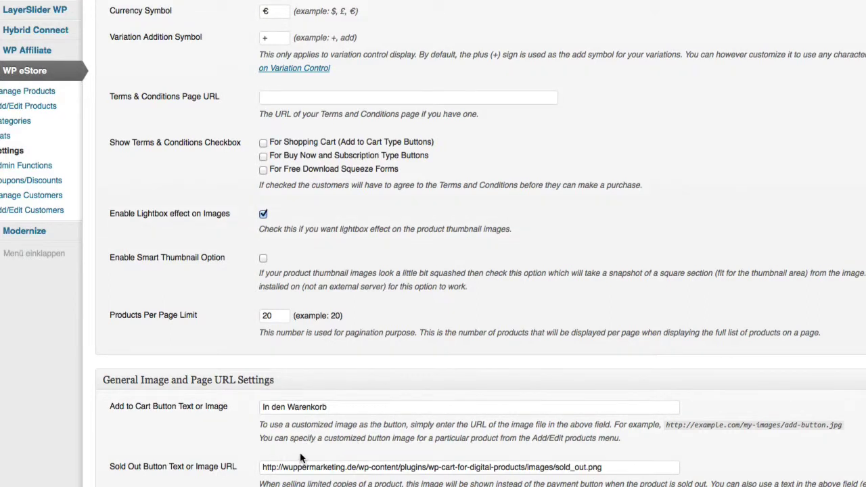
scroll(302, 455, "down", 3)
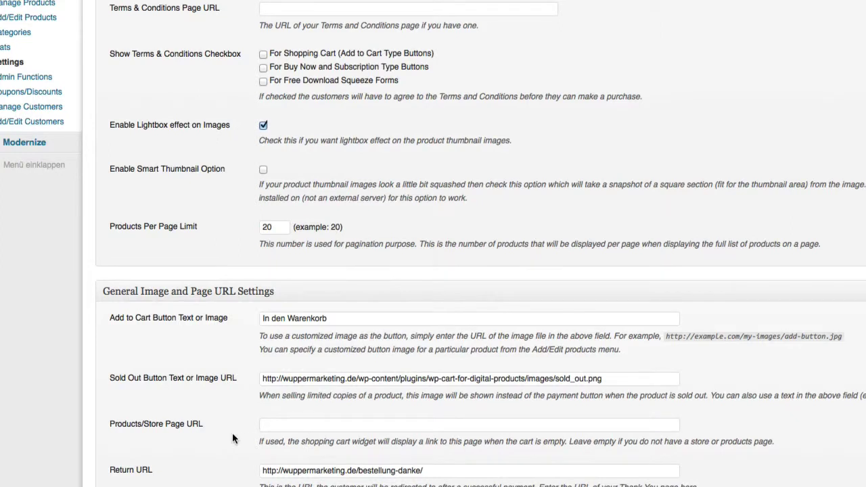
scroll(240, 435, "down", 2)
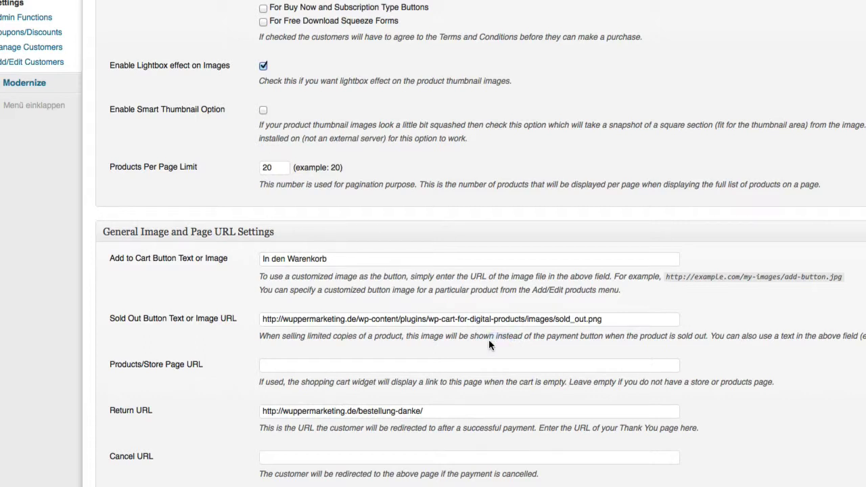
scroll(484, 362, "down", 5)
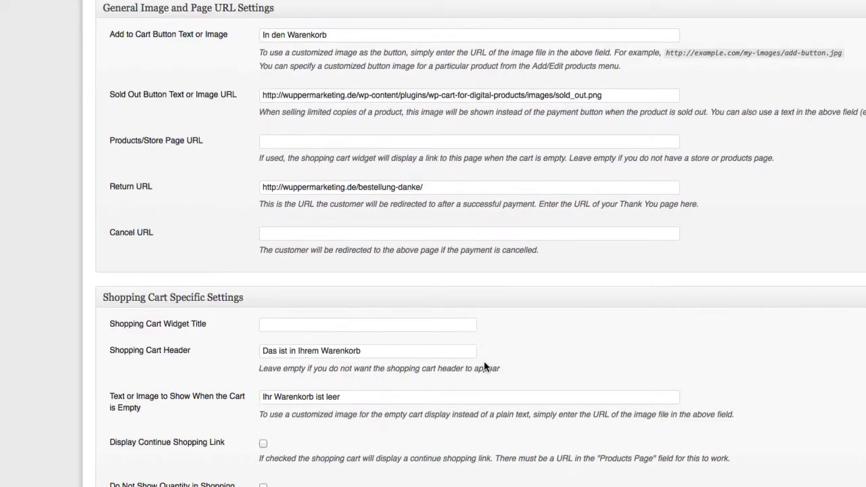
Go through the Shopping Cart Specific Settings, from the widget title field to the checkout amount limitations
left_click(293, 324)
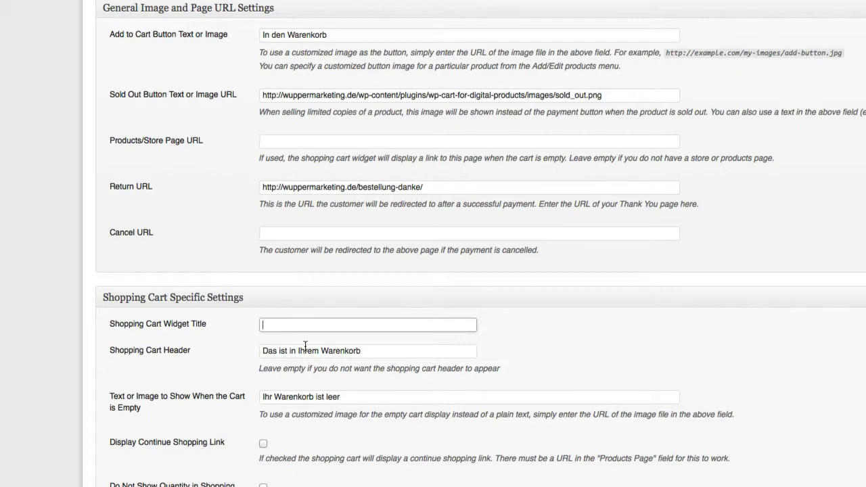
scroll(400, 406, "down", 5)
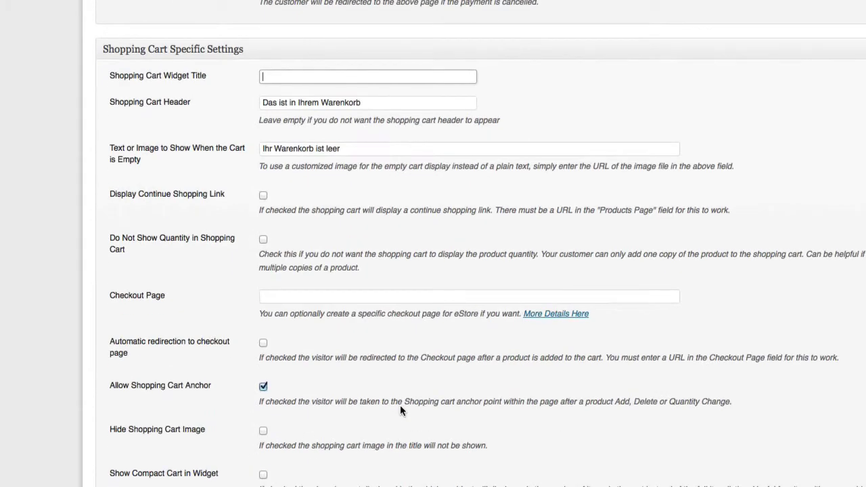
scroll(400, 405, "down", 8)
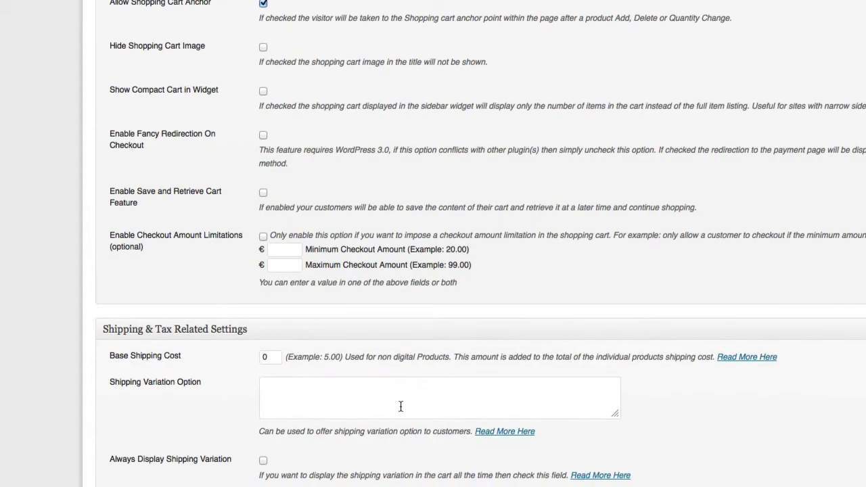
Examine the base shipping cost and tax rate fields in the Shipping & Tax Related Settings
left_click(274, 356)
scroll(306, 386, "down", 2)
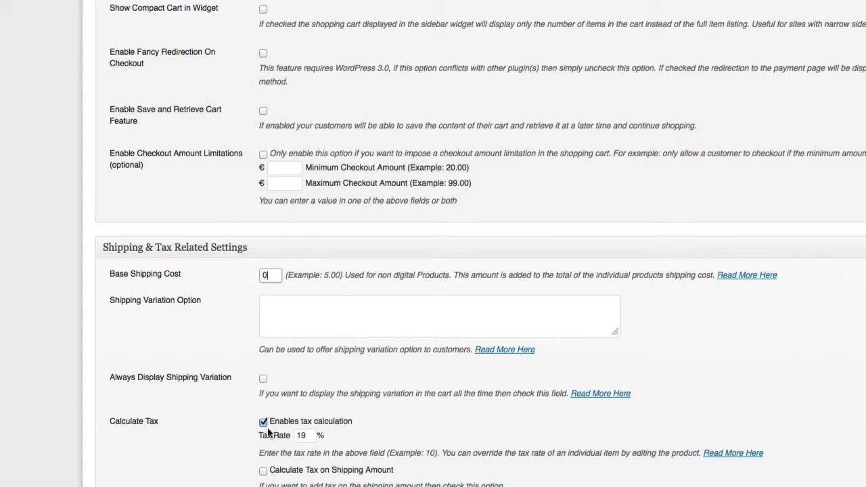
left_click(308, 435)
scroll(335, 469, "down", 2)
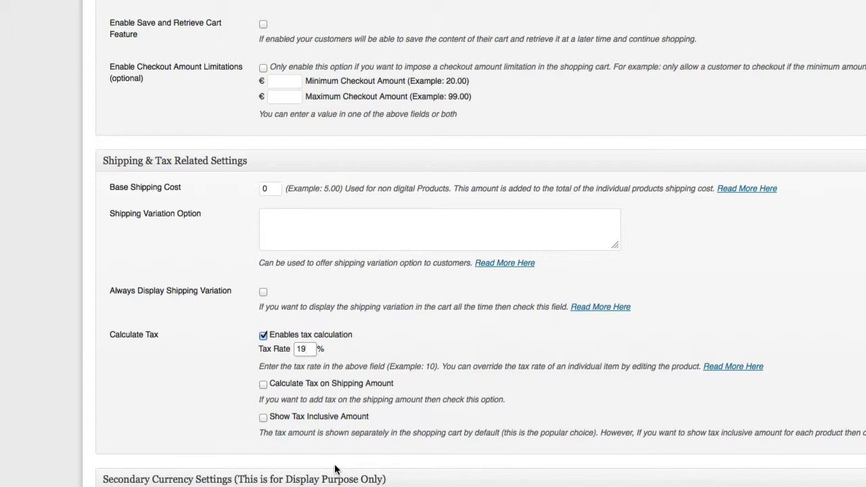
Examine the Secondary Currency and Digital Product Delivery Settings and continue to the Pay Per View and Post Payment Processing sections
scroll(334, 470, "down", 5)
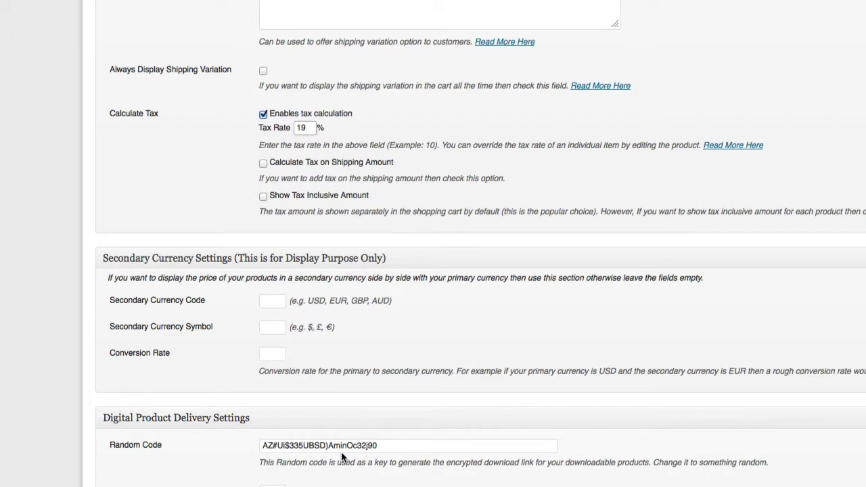
scroll(341, 460, "down", 5)
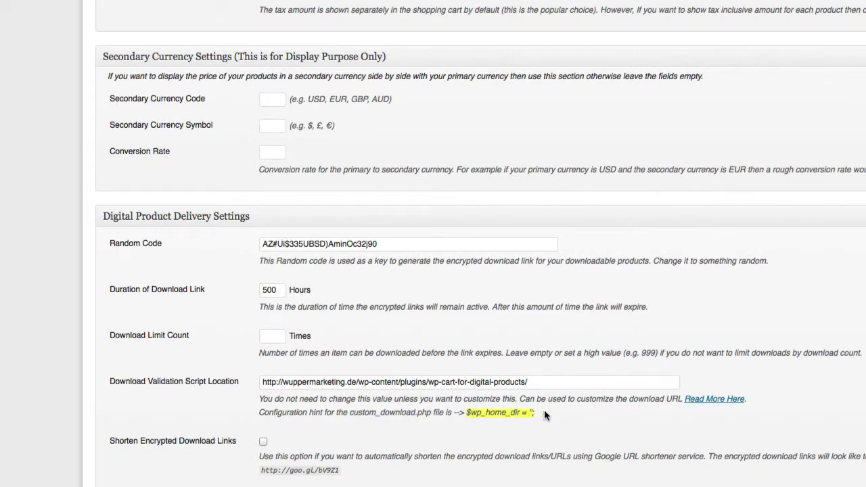
left_click(464, 417)
scroll(461, 424, "down", 6)
scroll(461, 431, "down", 1)
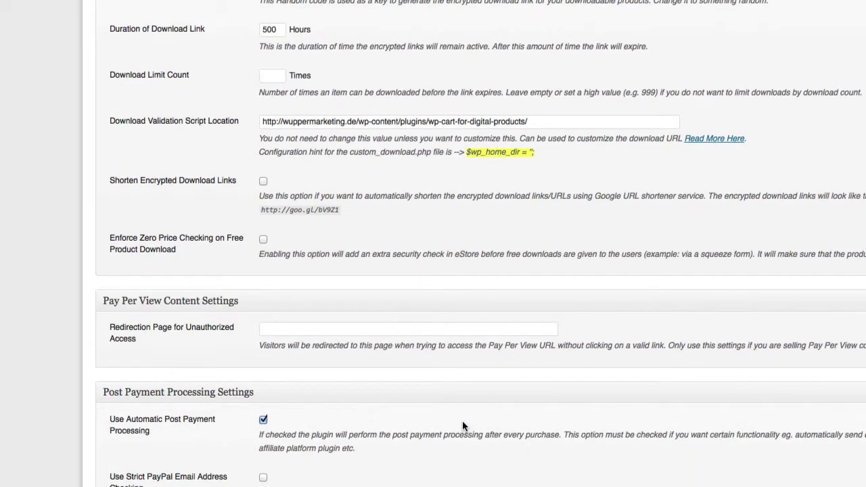
Examine the Post Payment Processing Settings and the sender, subject and body fields of the buyer email
scroll(463, 422, "down", 11)
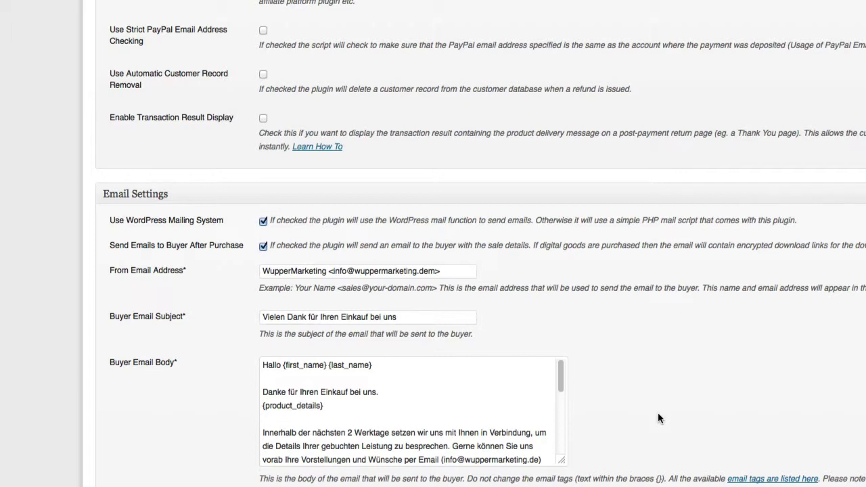
left_click(484, 416)
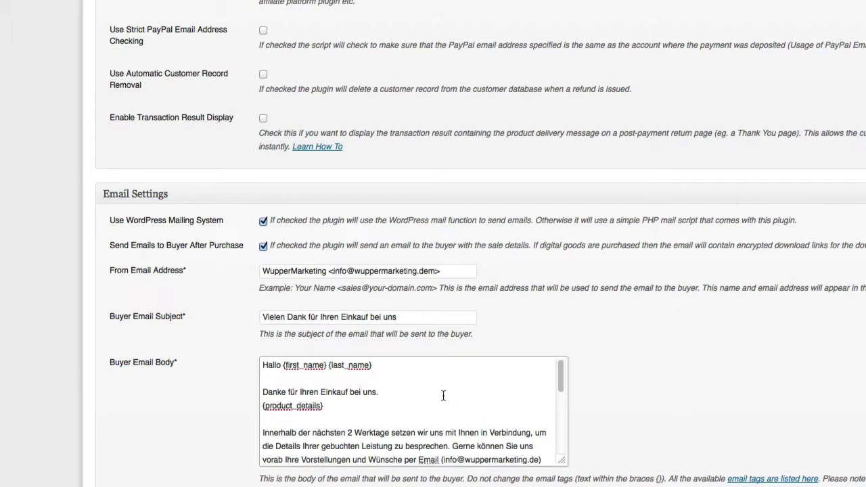
scroll(443, 394, "down", 5)
scroll(503, 400, "up", 5)
left_click(666, 405)
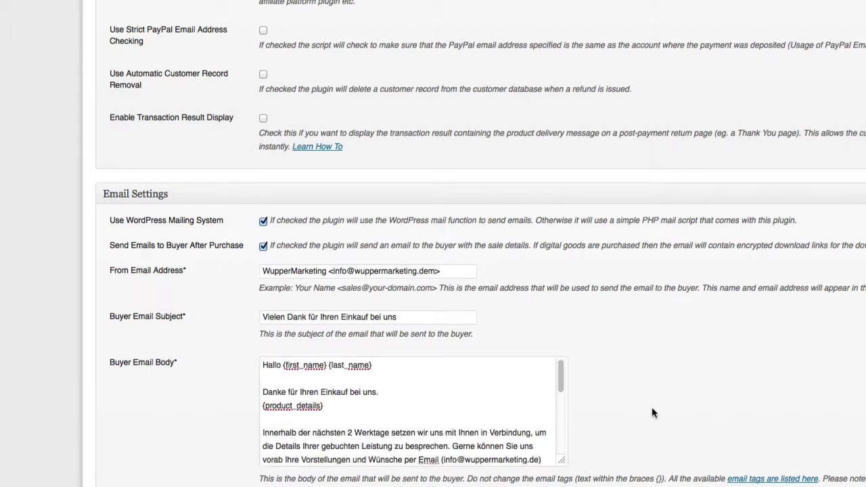
Examine the notification address, seller email subject and body, and the option to append buyer email and payment parameters
scroll(651, 408, "down", 4)
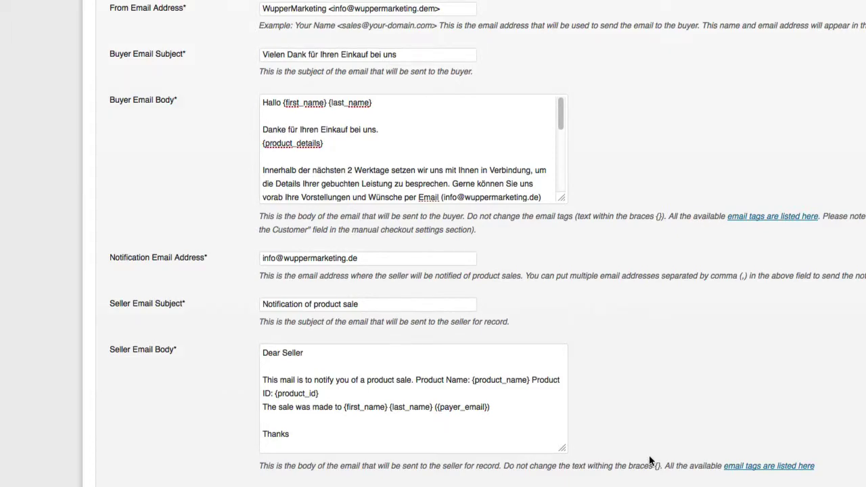
scroll(662, 462, "down", 2)
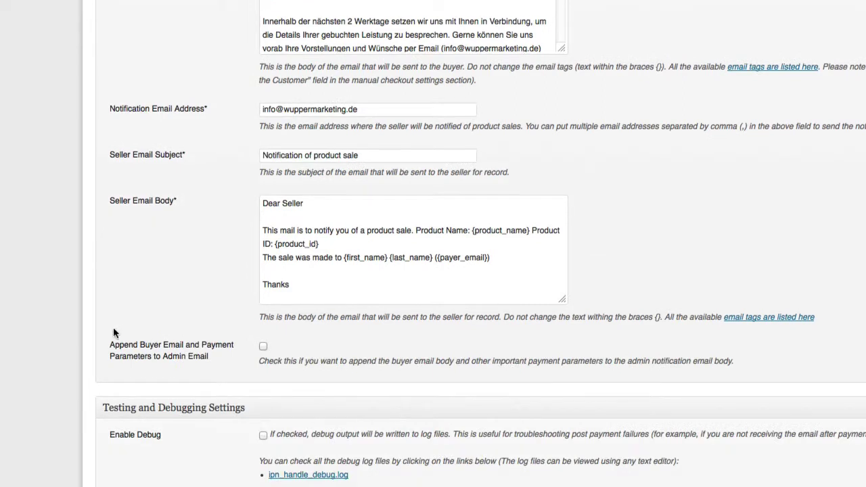
scroll(153, 329, "up", 1)
scroll(152, 324, "down", 1)
scroll(151, 323, "up", 1)
scroll(153, 328, "up", 2)
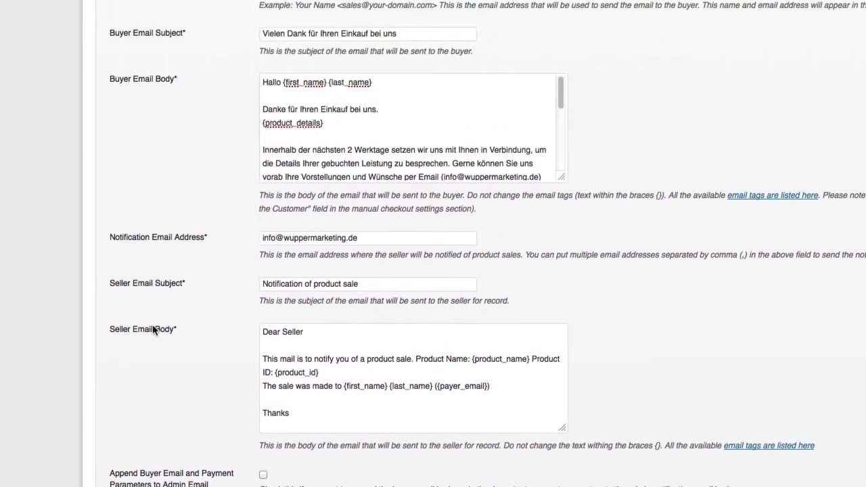
Open the Payment Gateway Settings and examine the Use Multiple Payment Gateways option
scroll(151, 329, "up", 10)
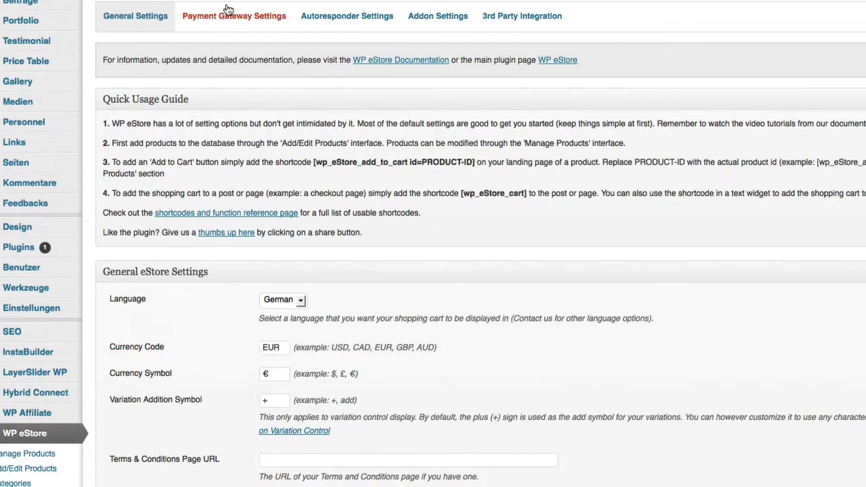
left_click(225, 25)
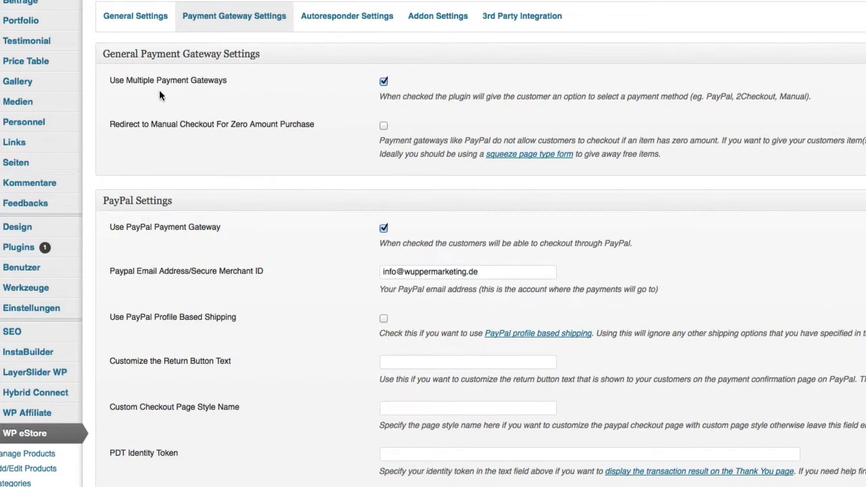
left_click_drag(149, 82, 209, 81)
left_click(234, 82)
left_click(145, 82)
Go through the PayPal, Manual / Off-line Checkout and 2Checkout settings, down to the Authorize.net section
scroll(414, 257, "down", 1)
scroll(414, 257, "down", 10)
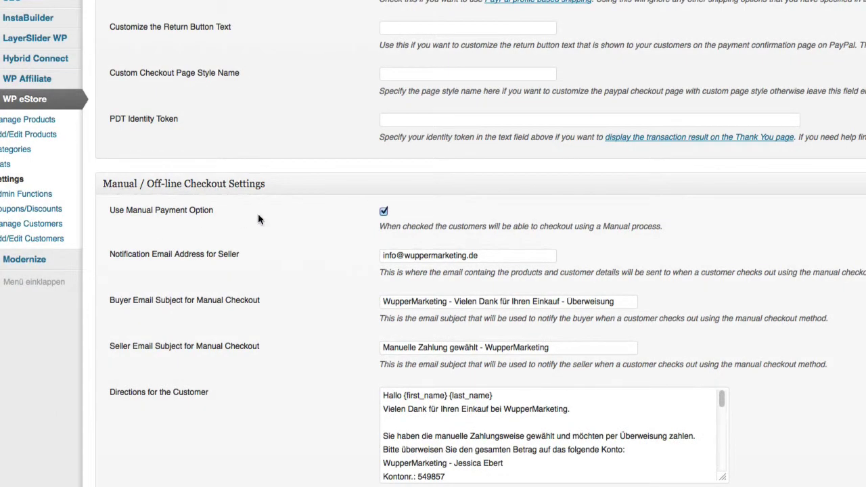
scroll(329, 229, "down", 15)
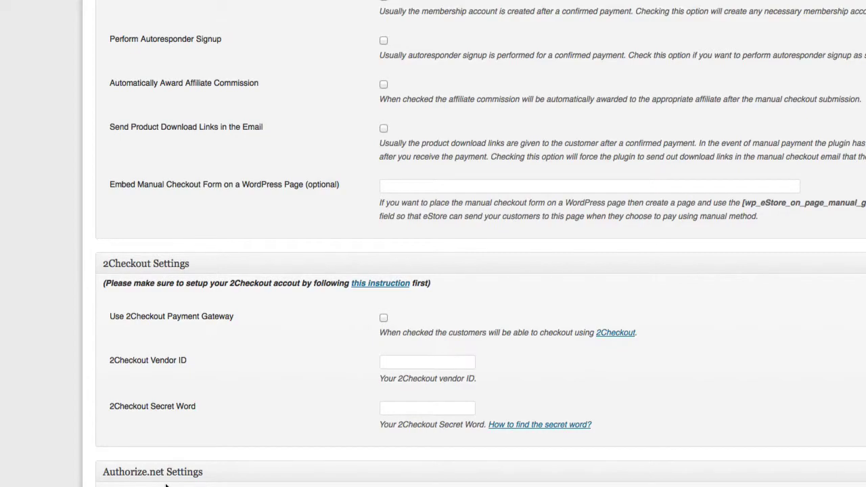
Open the Autoresponder Settings to view the AWeber and MailChimp integration options
scroll(473, 243, "up", 15)
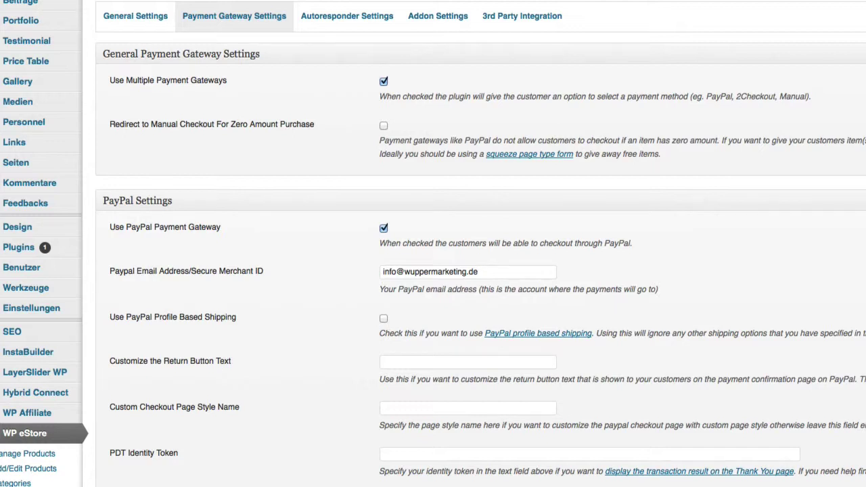
left_click(339, 22)
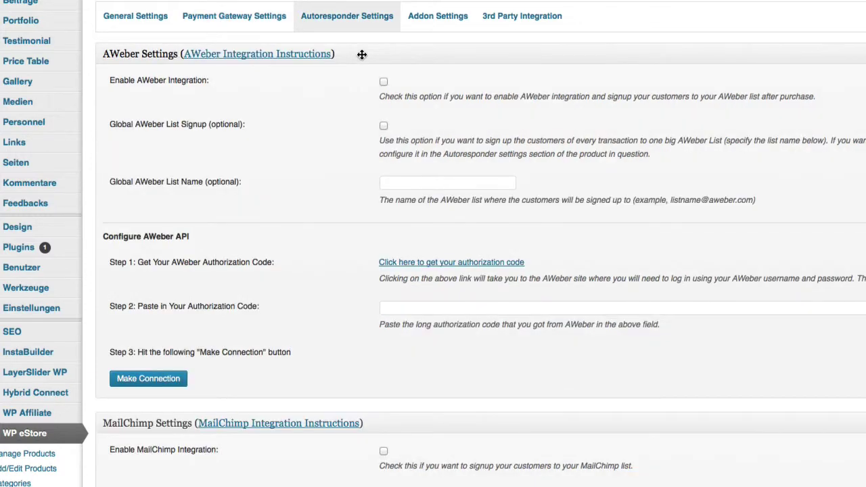
Open the Addon Settings and examine the WP Affiliate Platform Plugin Specific Settings
left_click(431, 29)
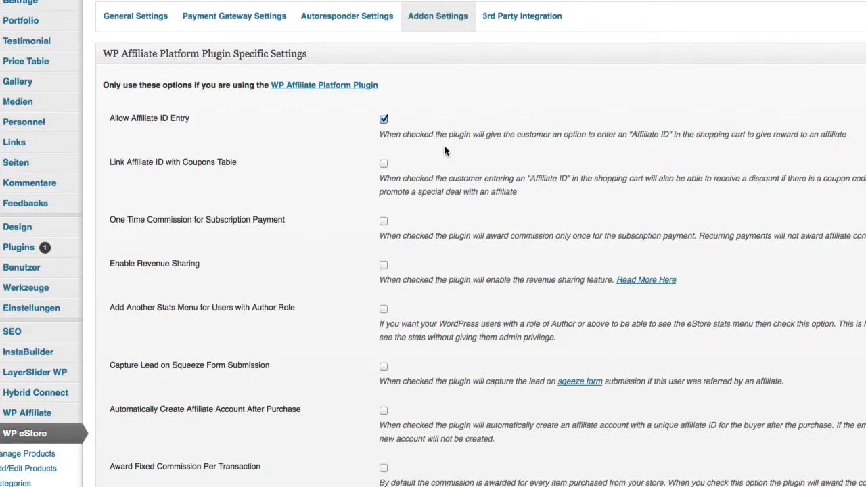
scroll(196, 140, "down", 7)
scroll(203, 132, "up", 5)
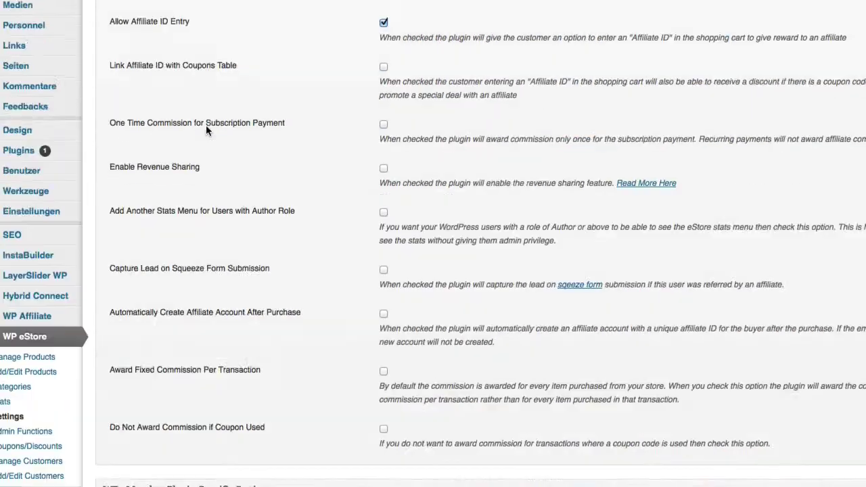
scroll(206, 128, "up", 2)
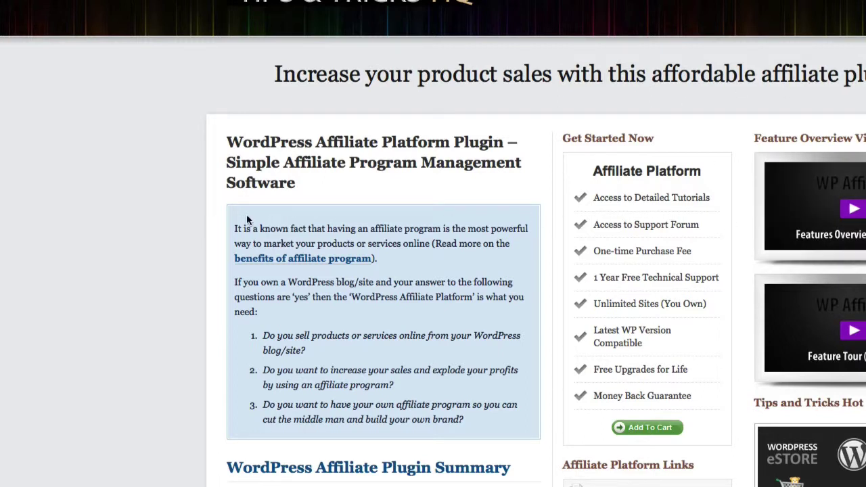
On the WordPress Affiliate Platform Plugin page, go through the key features from Easy Installation to Unlimited Affiliates
scroll(247, 220, "down", 15)
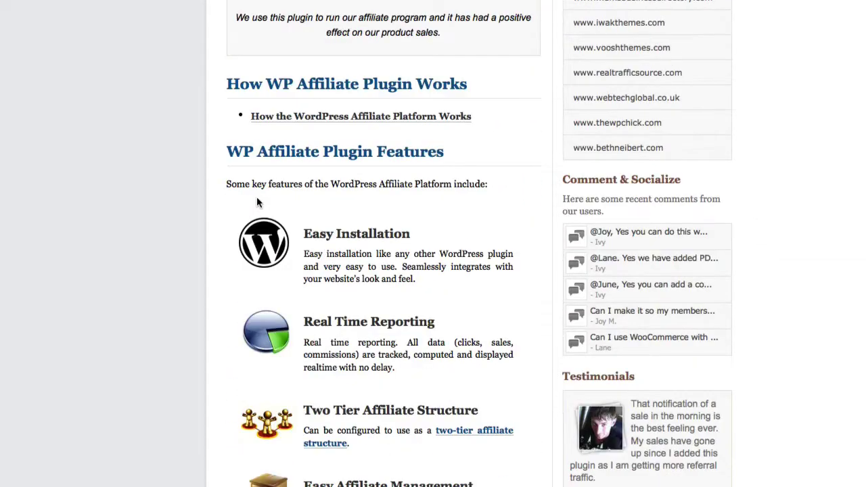
scroll(256, 200, "down", 2)
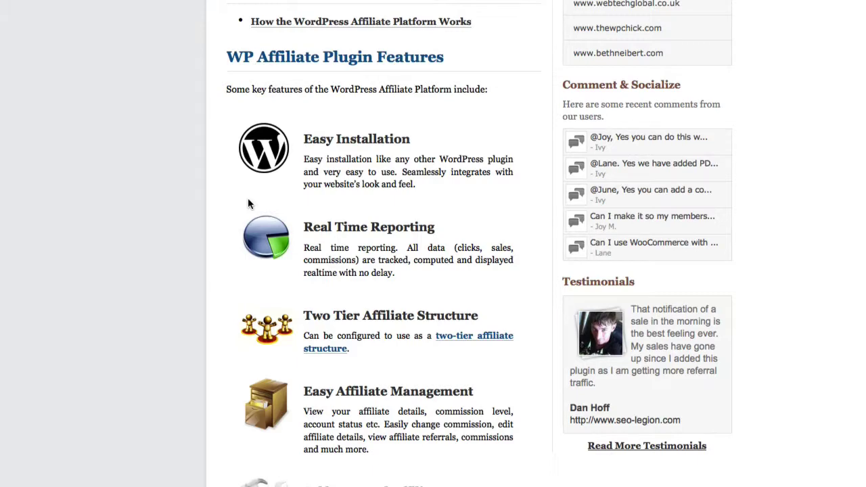
scroll(470, 289, "down", 5)
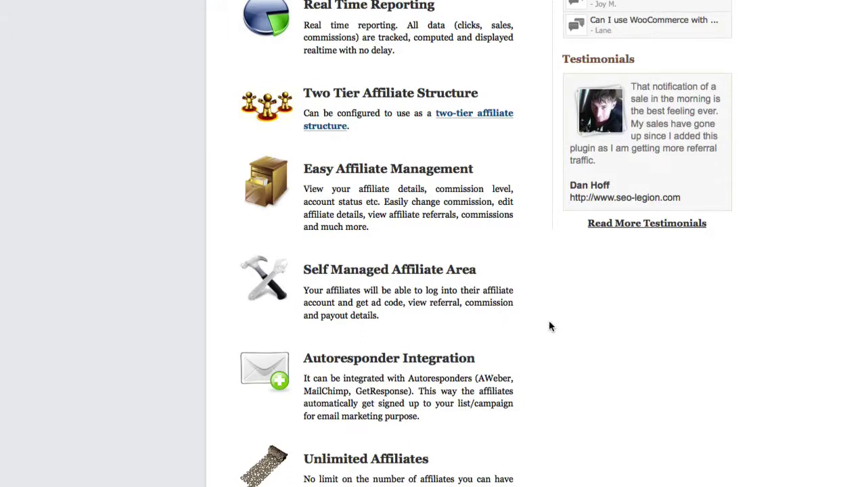
scroll(548, 323, "down", 3)
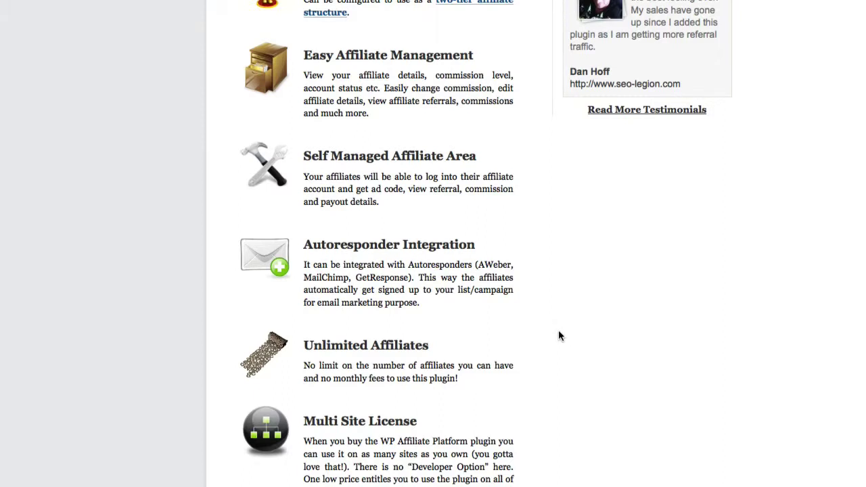
Examine the affiliate plugin's licensing, shopping cart and membership integration, developer and support features, down to the demo section
scroll(558, 335, "down", 5)
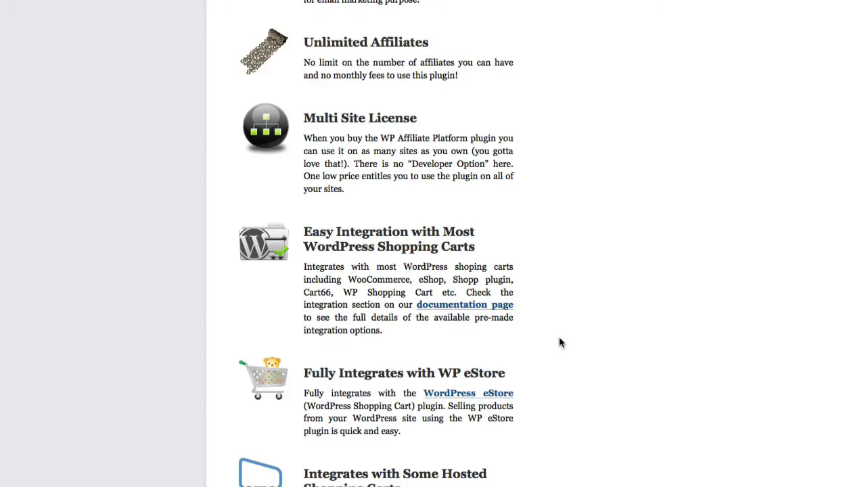
scroll(559, 341, "down", 5)
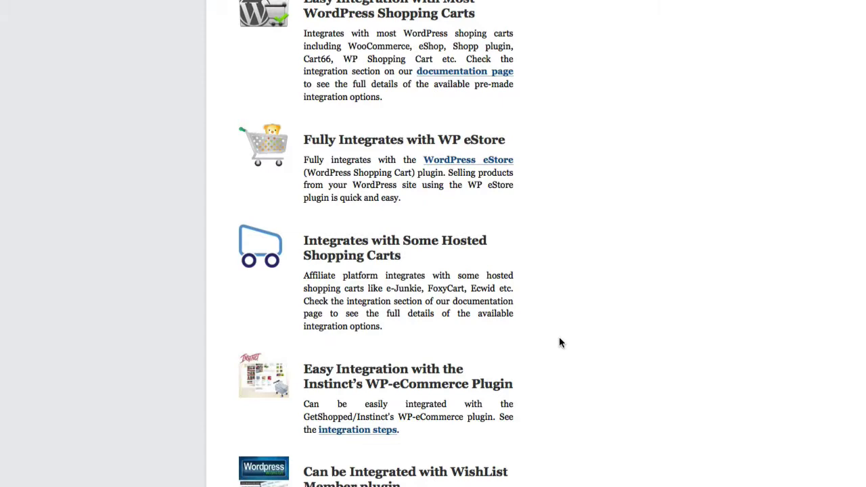
scroll(559, 341, "down", 6)
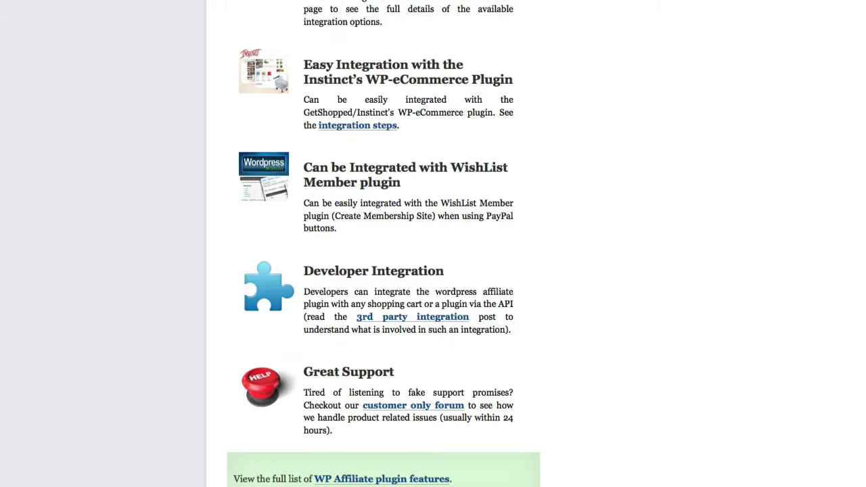
scroll(383, 244, "down", 2)
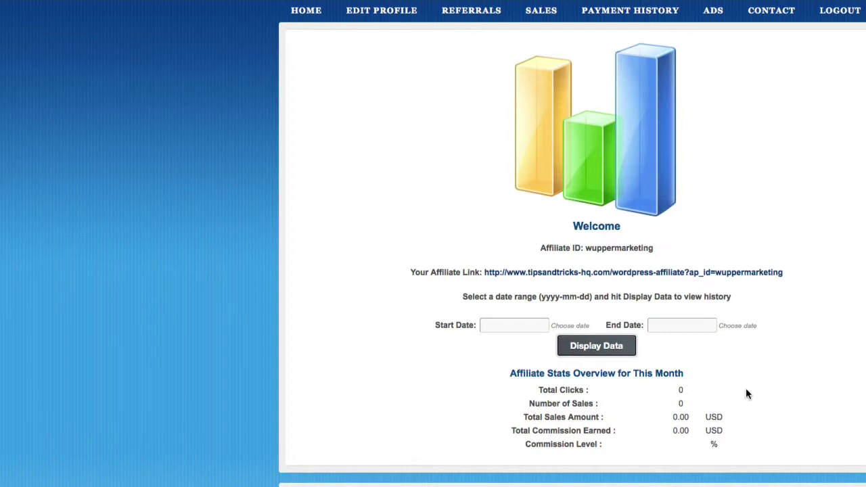
Log out of the demo affiliate area, then look over the Affiliate View Demo page and the plugin page's demo links
left_click(839, 10)
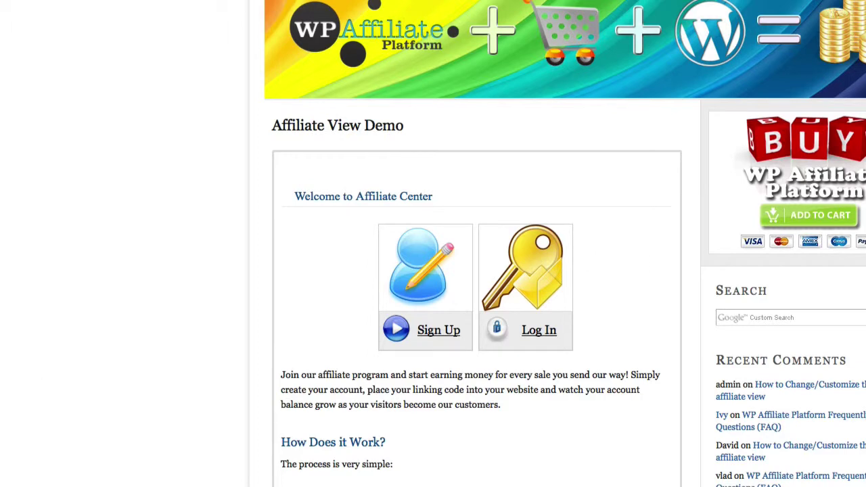
scroll(473, 271, "down", 3)
scroll(565, 243, "down", 3)
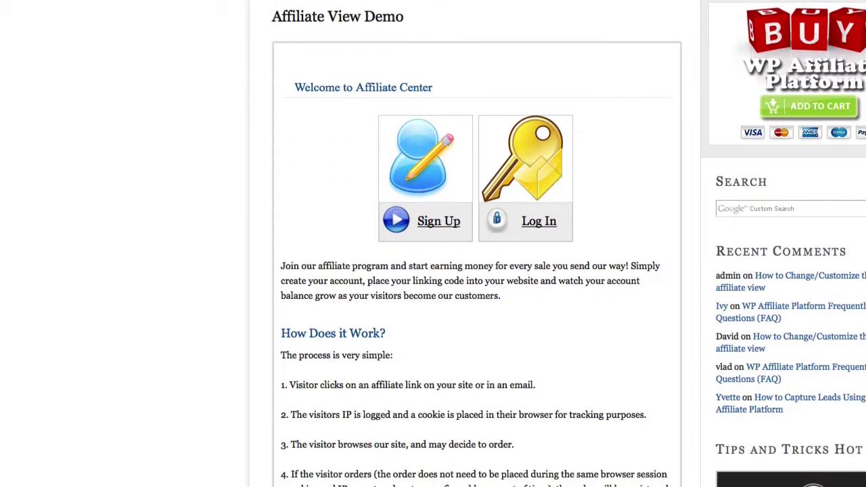
scroll(565, 244, "up", 3)
scroll(564, 243, "up", 1)
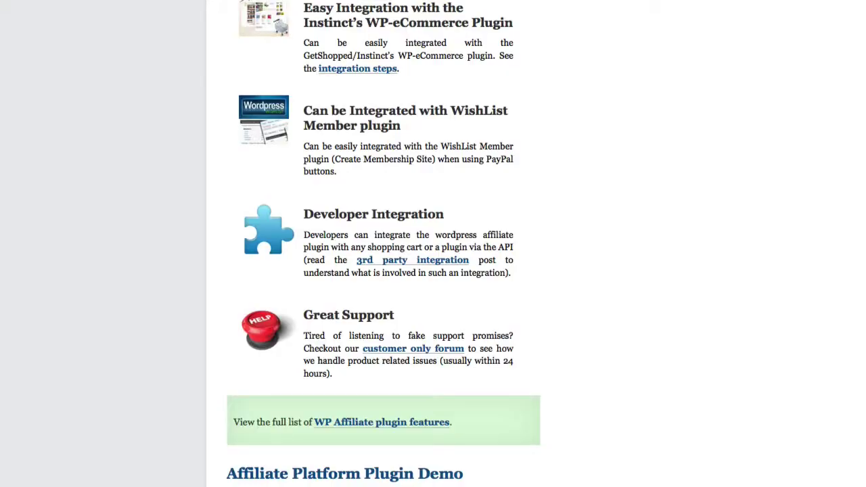
scroll(771, 481, "down", 2)
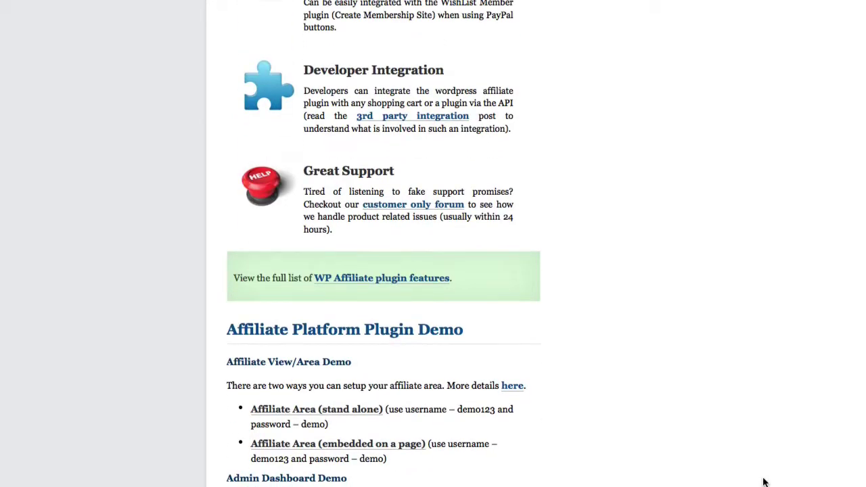
Look over the WupperMarketing Partnerprogramm page with its affiliate center welcome text and commission explanation
scroll(763, 482, "up", 10)
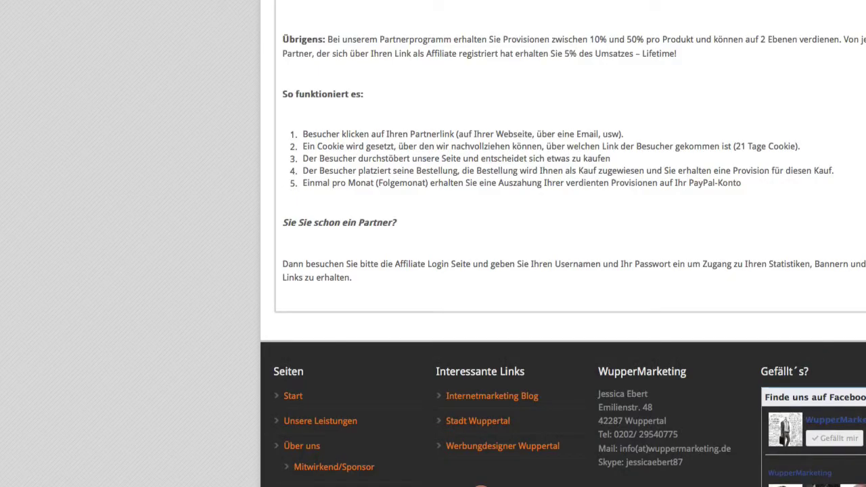
scroll(726, 240, "up", 6)
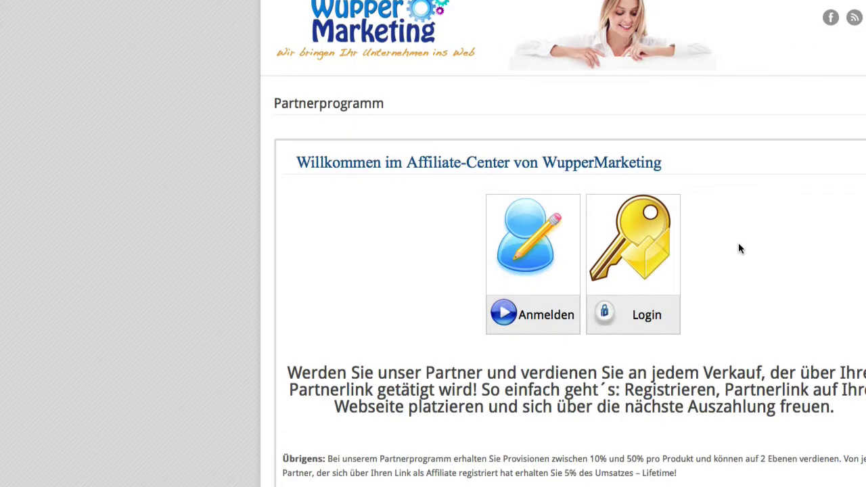
scroll(824, 327, "down", 2)
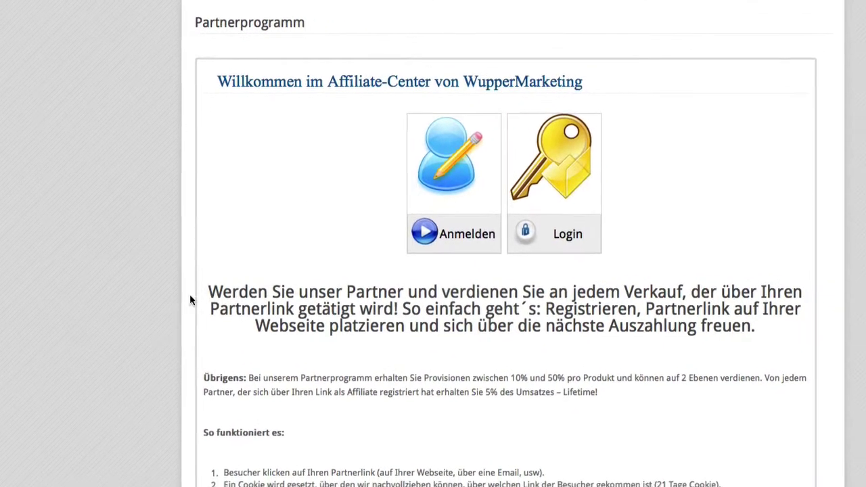
left_click_drag(208, 286, 446, 486)
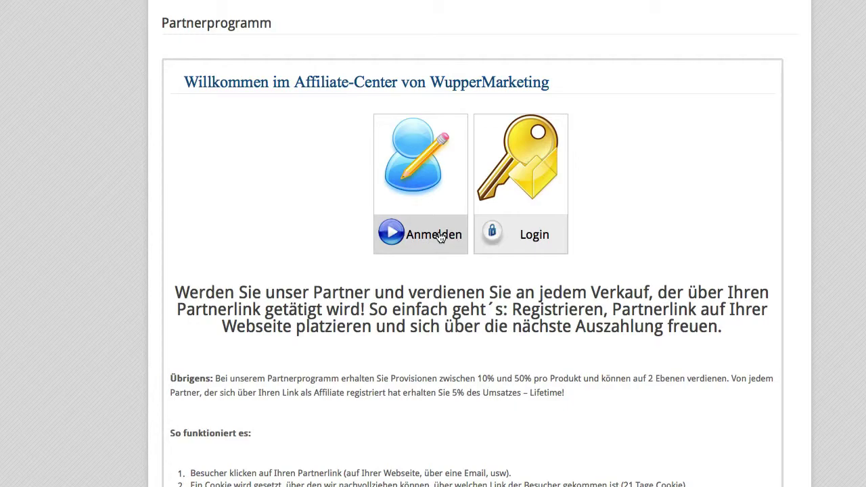
Open the affiliate registration form and go through its contact, payment, login and captcha fields
left_click(439, 235)
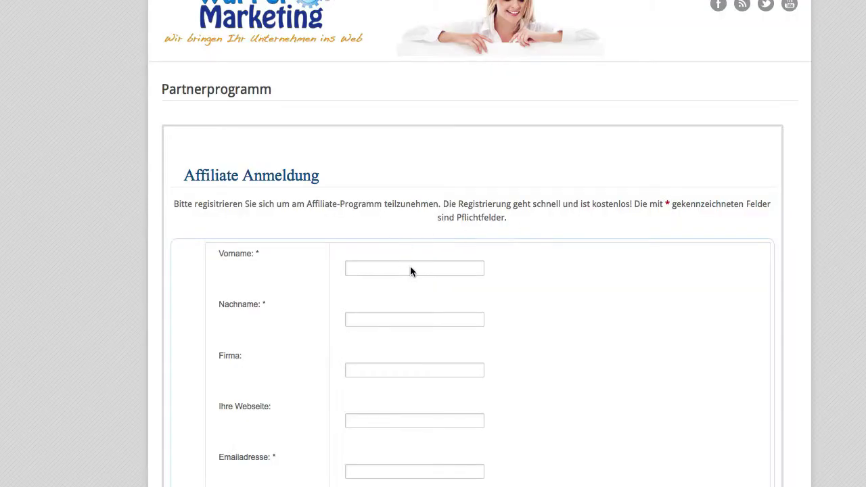
scroll(473, 169, "down", 3)
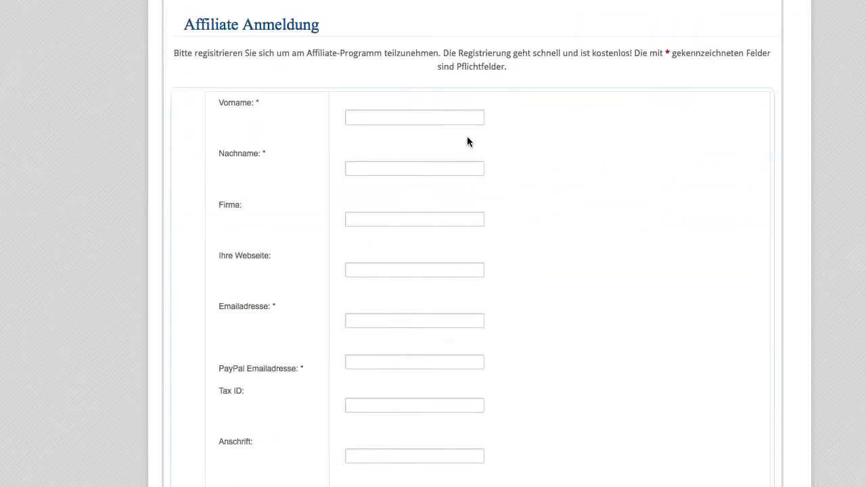
scroll(405, 125, "down", 6)
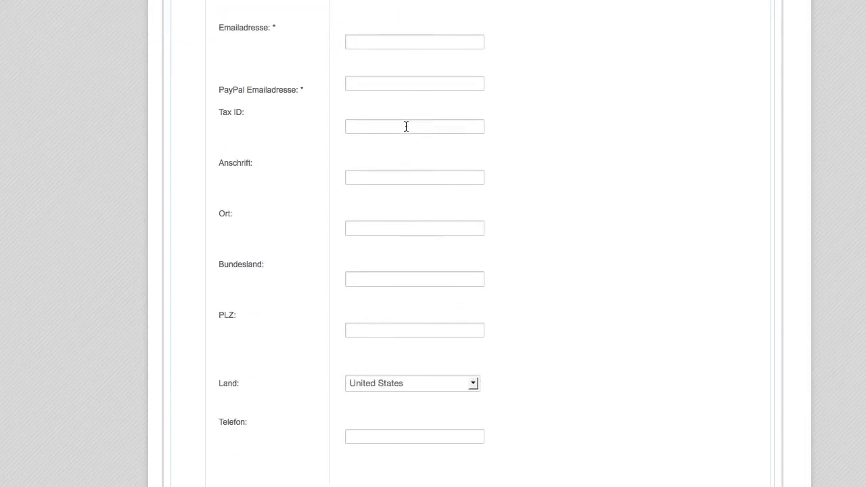
scroll(457, 397, "down", 8)
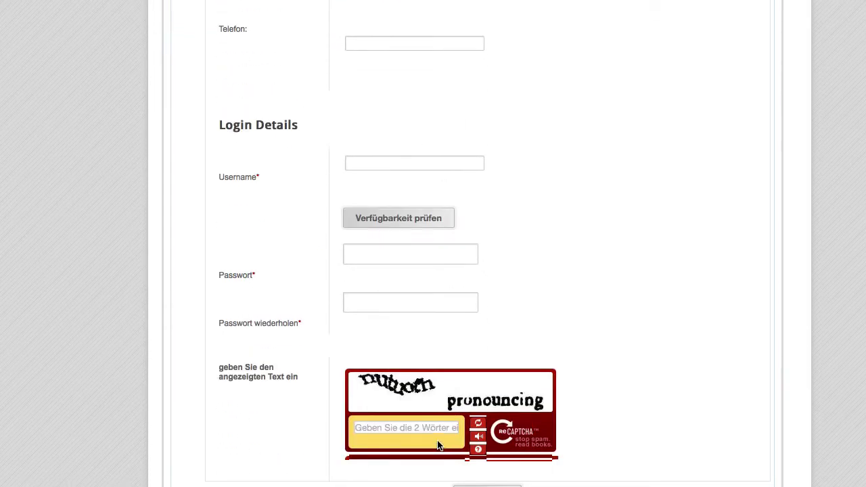
Open the partner program's affiliate login form and view its fields, then look over the Affiliate View Demo page
scroll(437, 443, "up", 15)
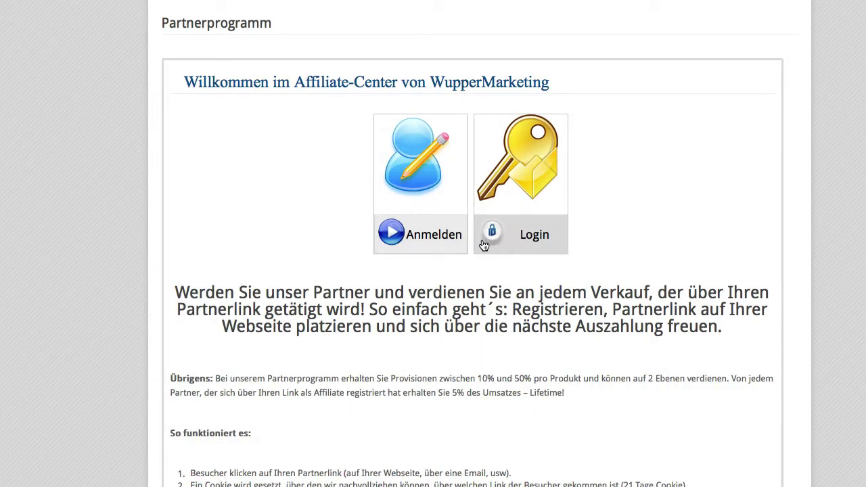
left_click(537, 237)
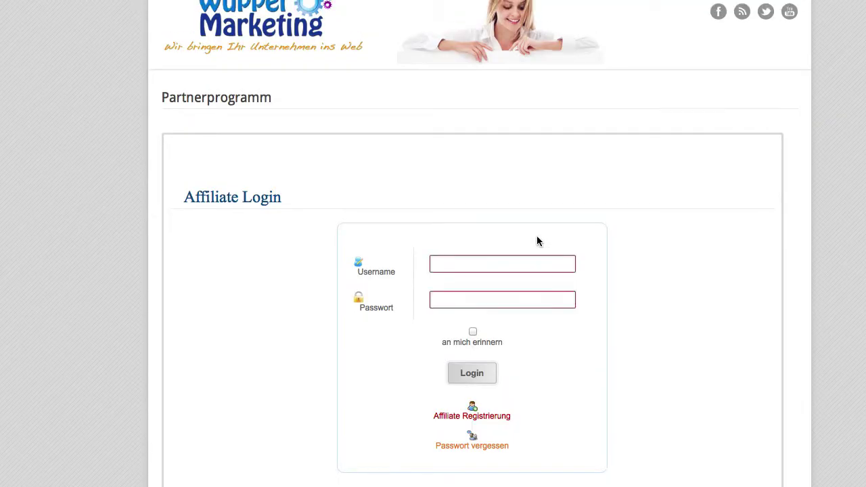
left_click(532, 306)
left_click(532, 272)
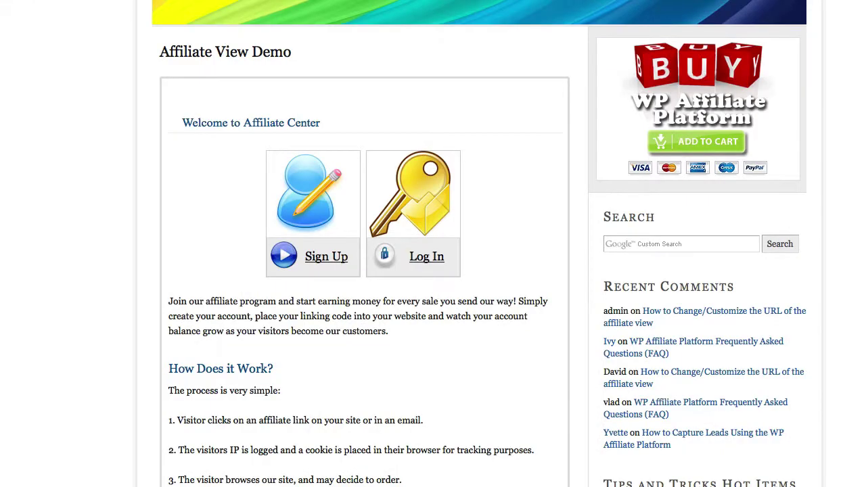
scroll(586, 200, "down", 5)
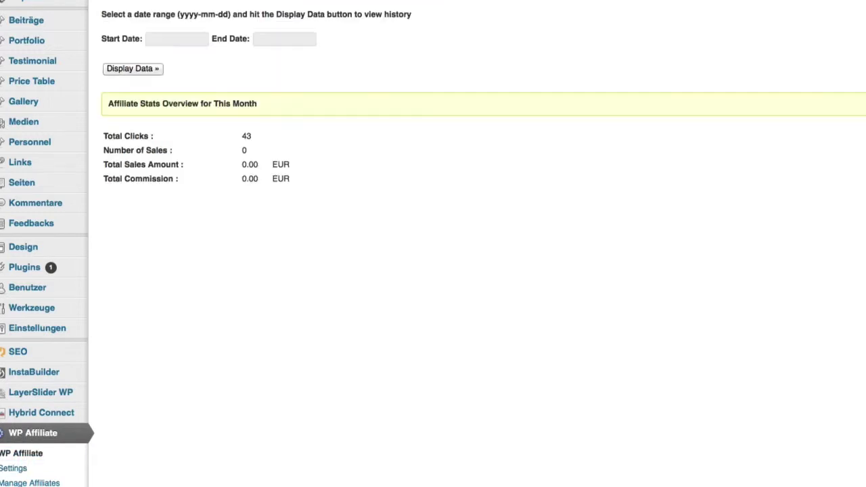
Open the WP Affiliate settings and examine the general, commission, 2nd tier, reCAPTCHA and affiliate center options
left_click(74, 473)
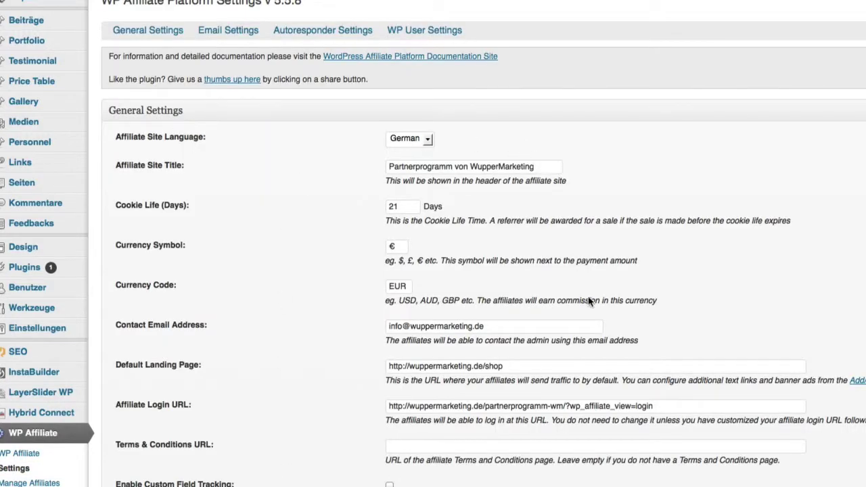
scroll(570, 351, "down", 5)
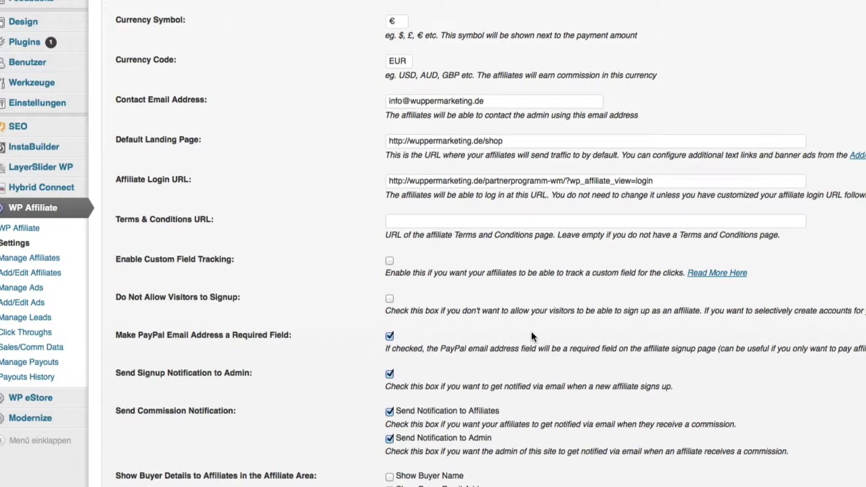
scroll(545, 358, "down", 5)
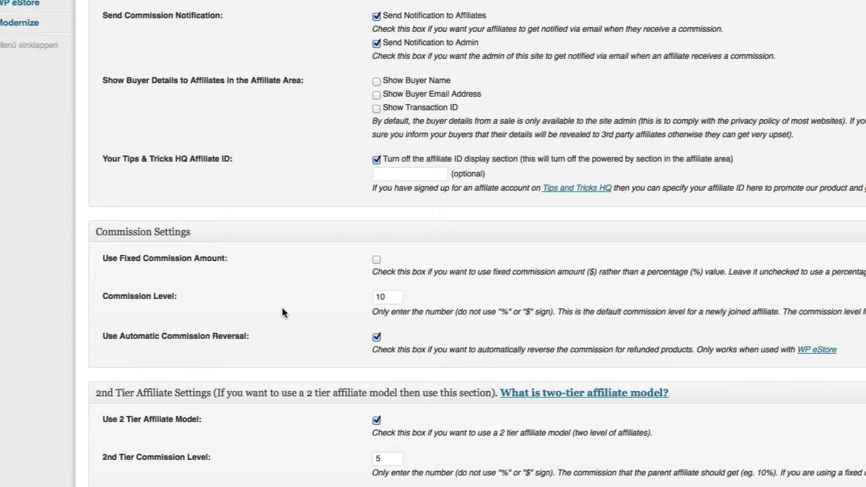
scroll(281, 306, "down", 6)
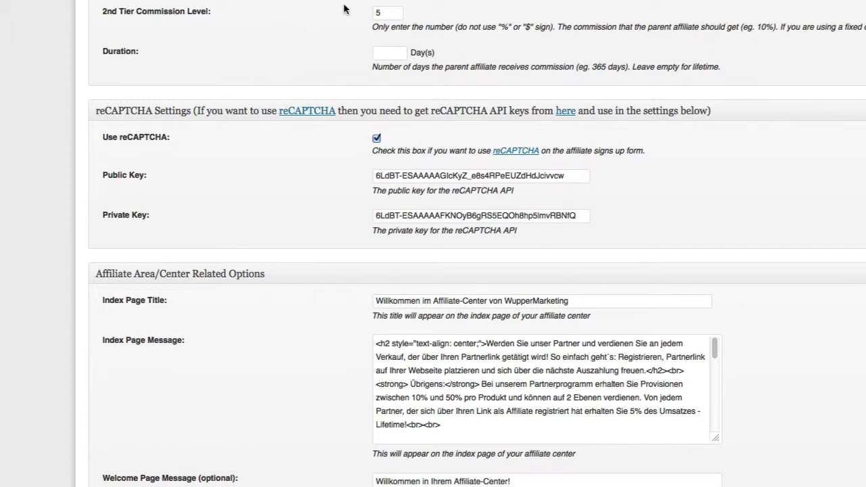
left_click(393, 15)
scroll(327, 124, "down", 1)
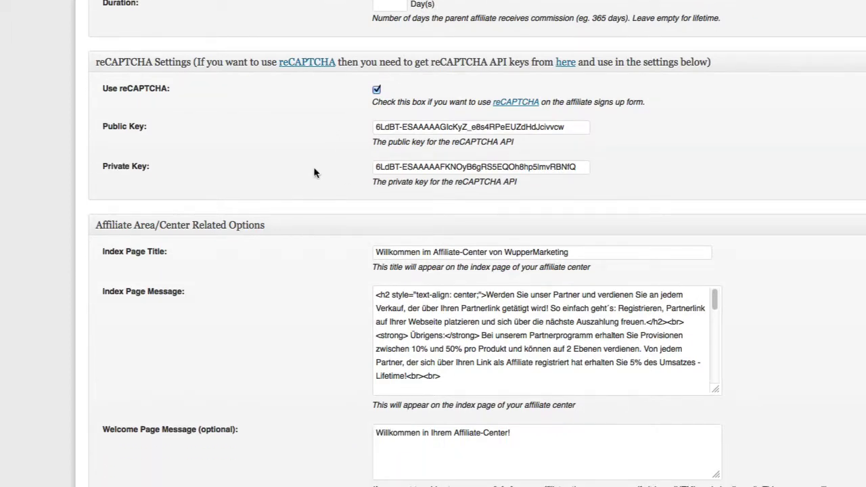
scroll(305, 199, "down", 1)
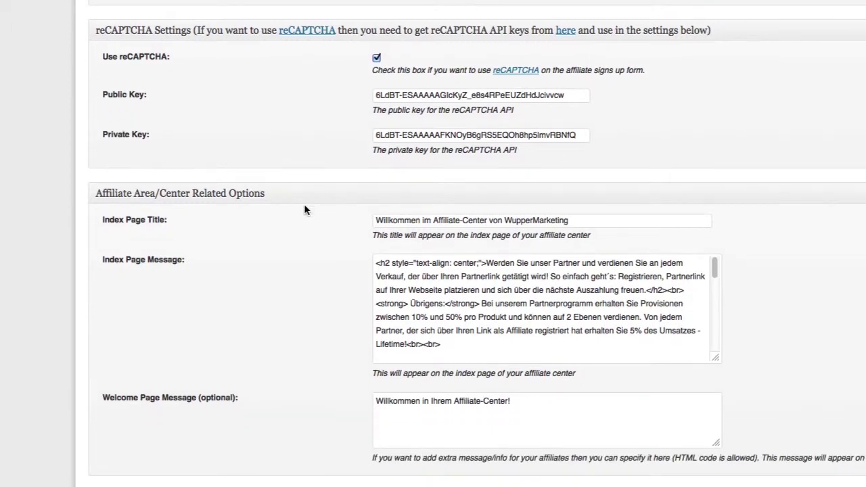
Highlight the Index Page Message text in the settings and compare it with the live Partnerprogramm page
left_click(462, 296)
left_click_drag(475, 357, 378, 201)
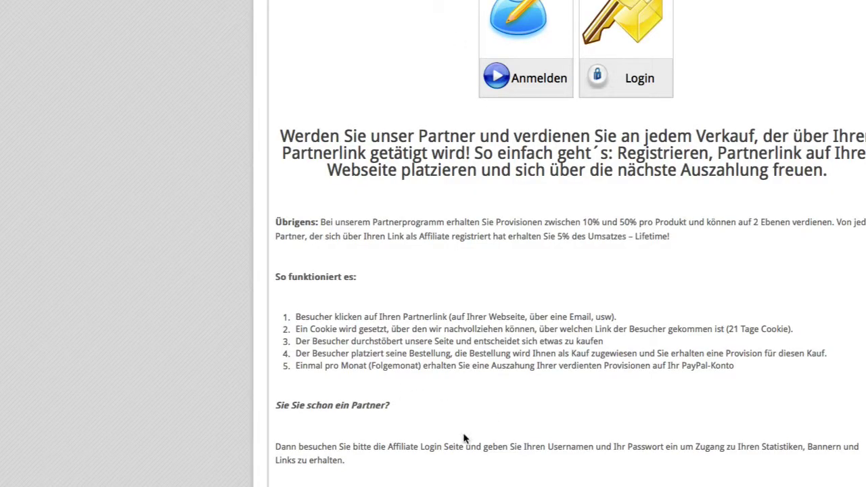
key("ctrl+a")
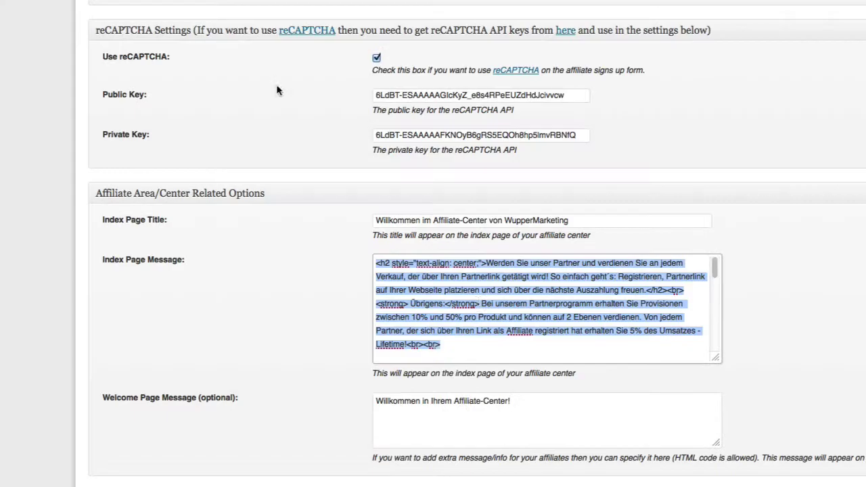
Examine the additional integration, Contact Form 7 lead capture, Gravity Forms and debugging settings
scroll(475, 303, "down", 3)
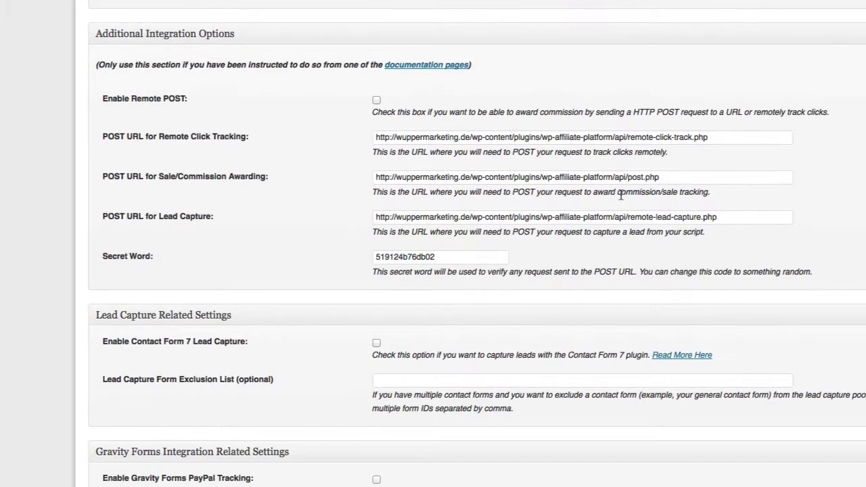
scroll(620, 195, "down", 1)
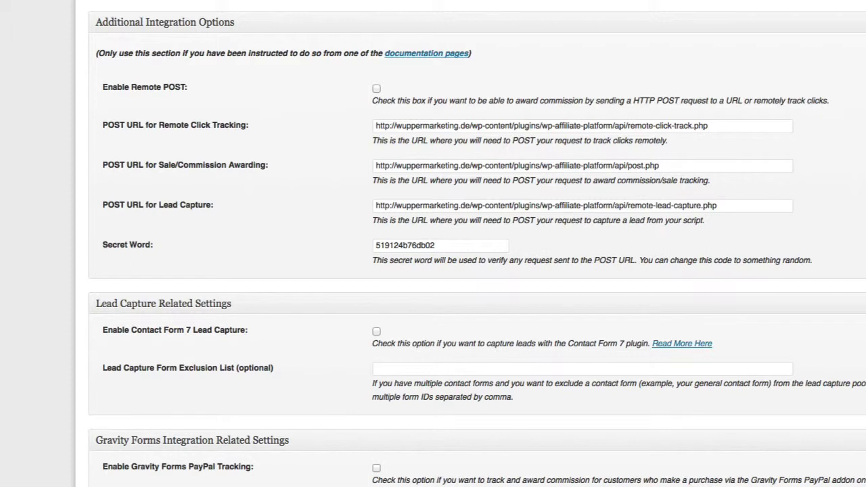
scroll(286, 83, "down", 5)
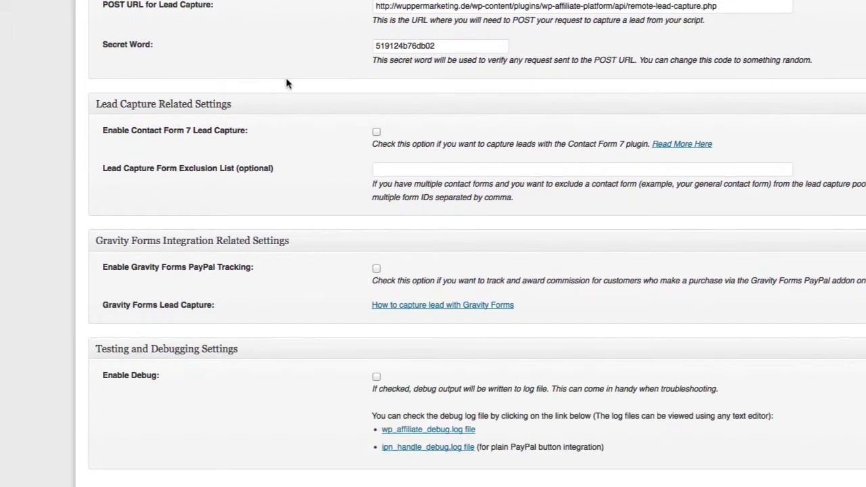
left_click_drag(271, 138, 192, 135)
left_click(146, 139)
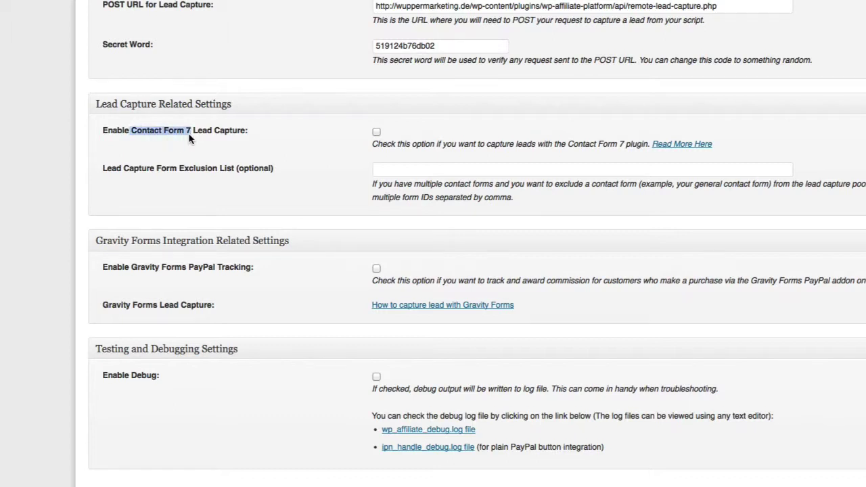
left_click(189, 138)
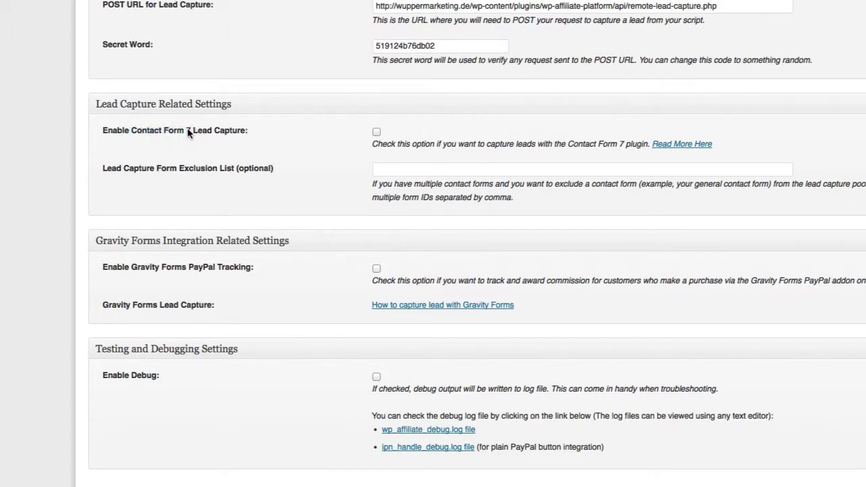
Review the Email Settings for the affiliate signup and commission notification messages
scroll(291, 156, "up", 10)
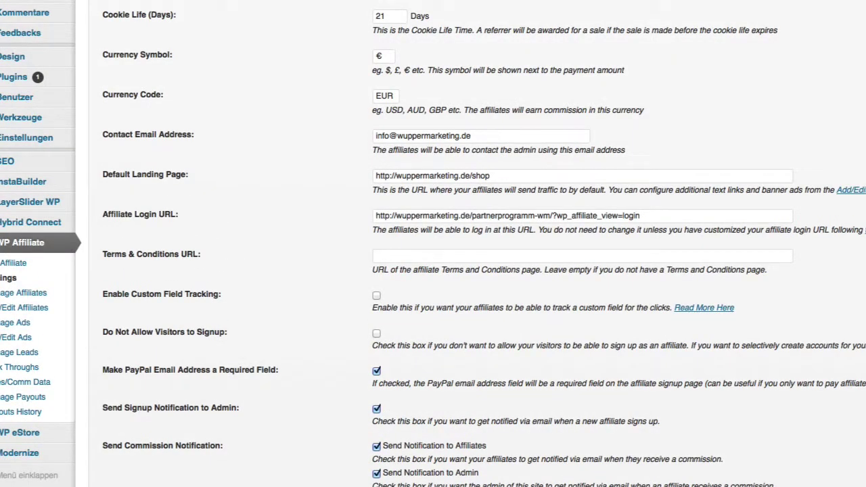
scroll(688, 179, "down", 15)
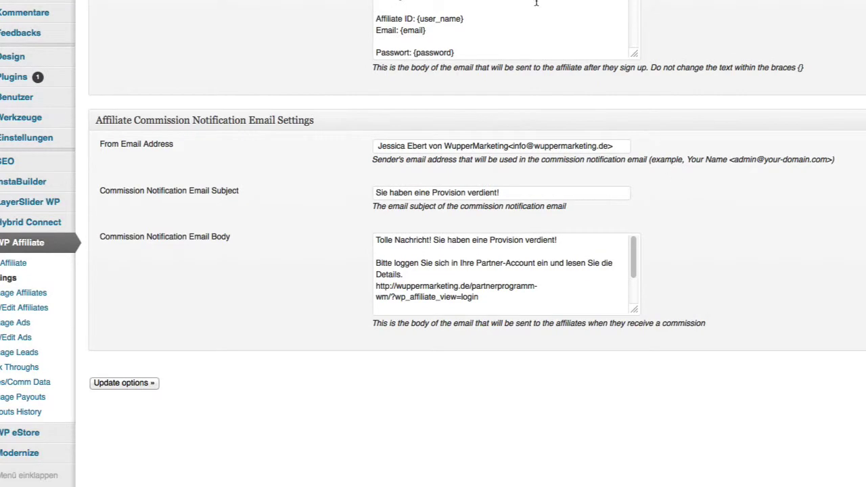
scroll(535, 3, "down", 2)
scroll(536, 3, "up", 2)
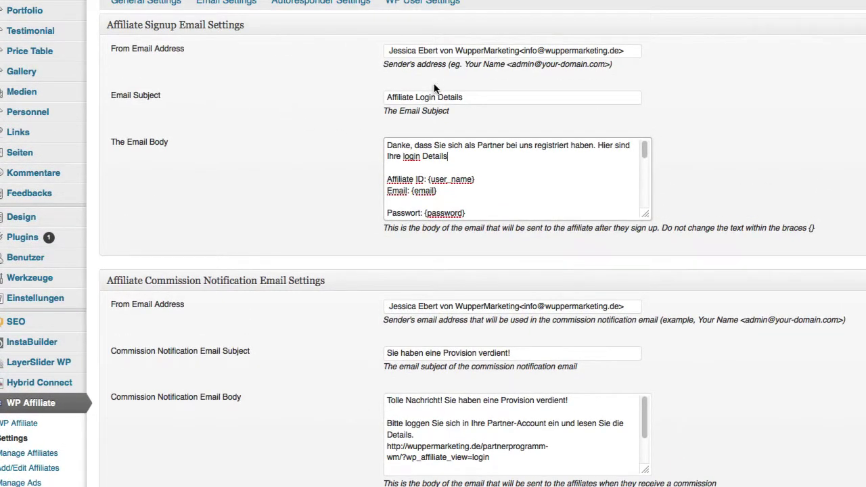
Open the WP User Settings and highlight the explanation for automatically creating affiliate accounts
left_click(356, 10)
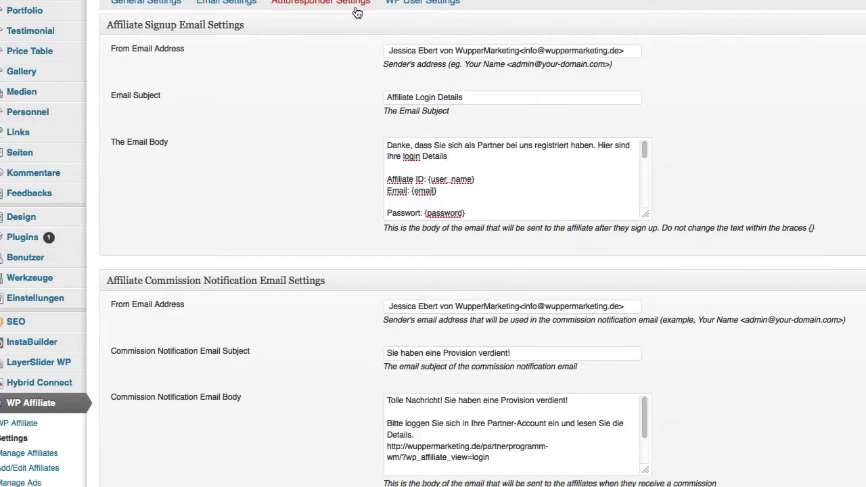
left_click(416, 9)
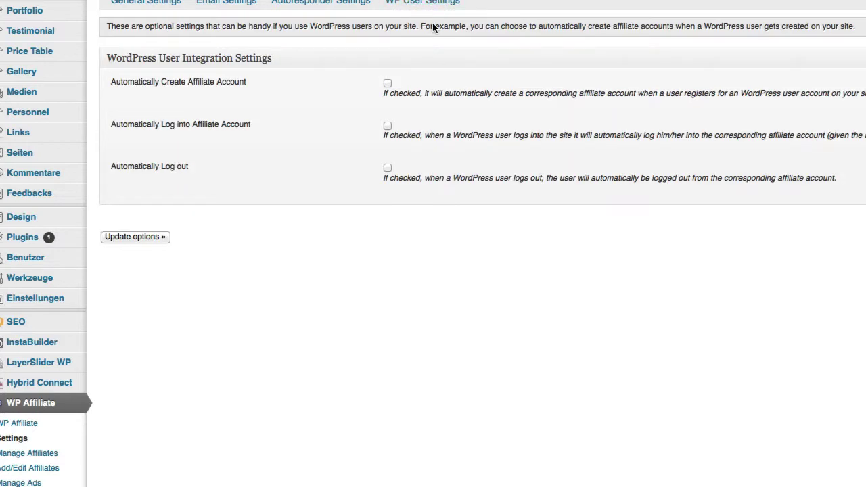
left_click_drag(383, 93, 793, 100)
left_click(793, 100)
triple_click(381, 95)
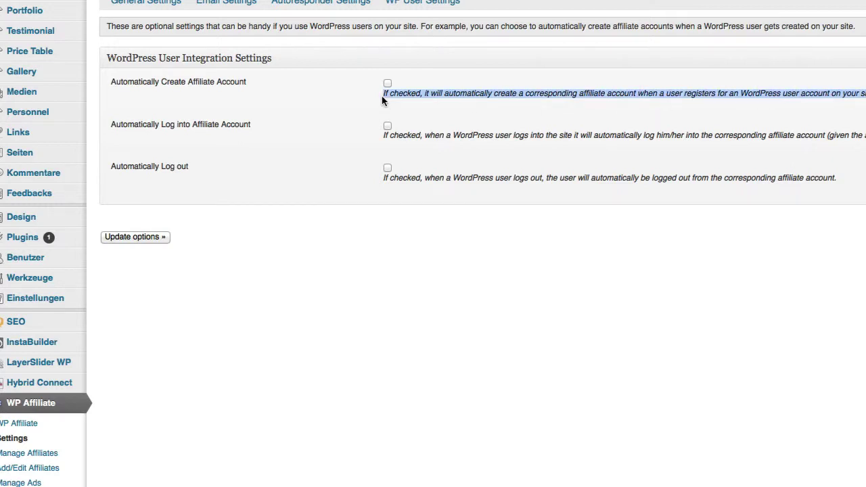
left_click(382, 95)
left_click_drag(382, 96, 393, 99)
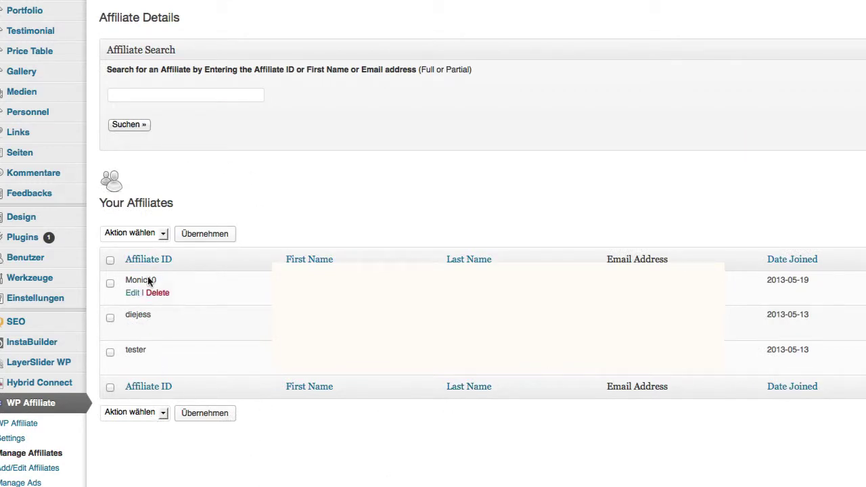
Look over the list of registered affiliates, then view the existing FanPage banner under the managed ads
mouse_move(130, 290)
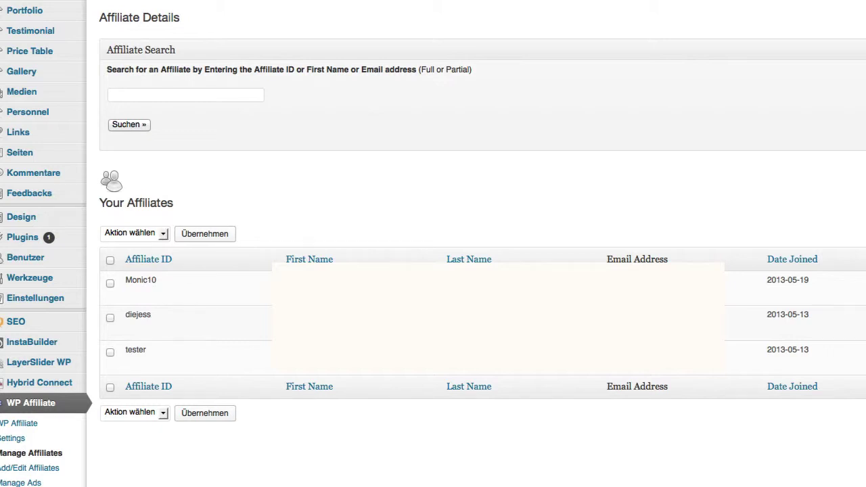
left_click(73, 483)
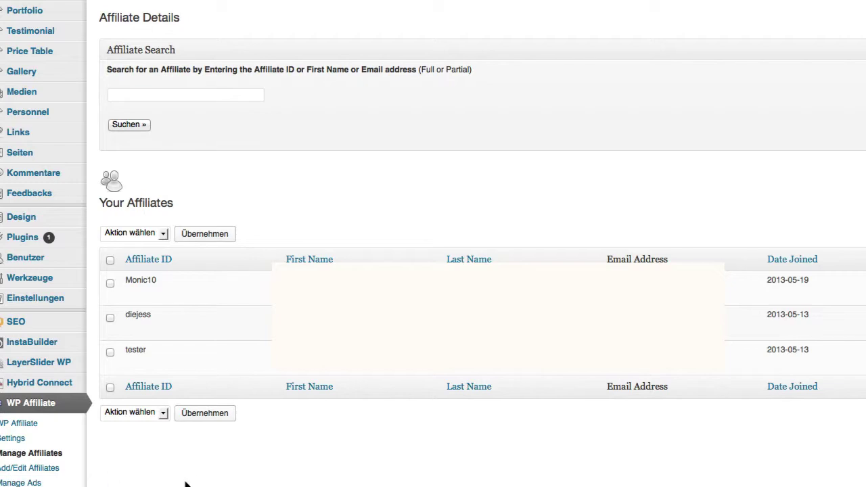
scroll(599, 243, "down", 5)
scroll(599, 243, "up", 5)
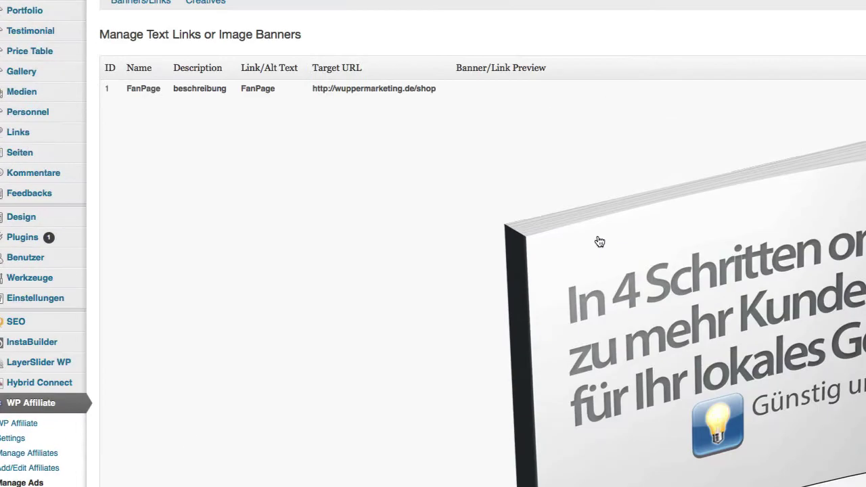
left_click(150, 6)
scroll(151, 9, "down", 5)
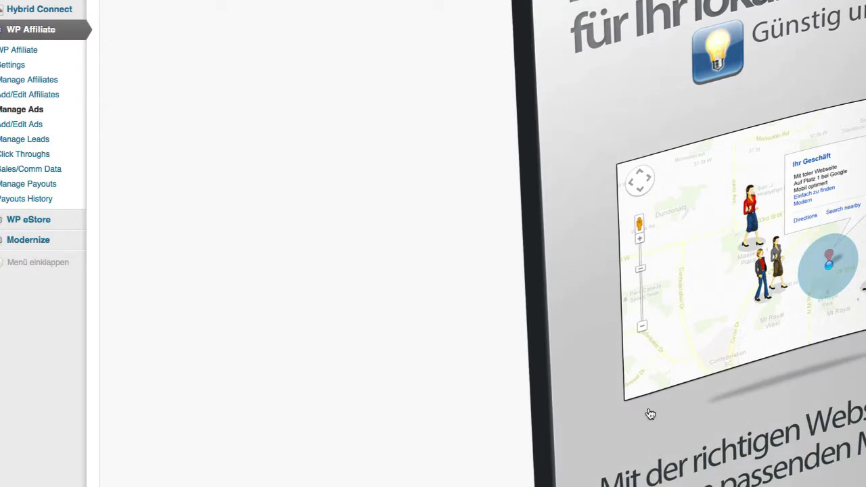
Open the banner and text link form and go through its anchor text and description fields
scroll(444, 200, "up", 5)
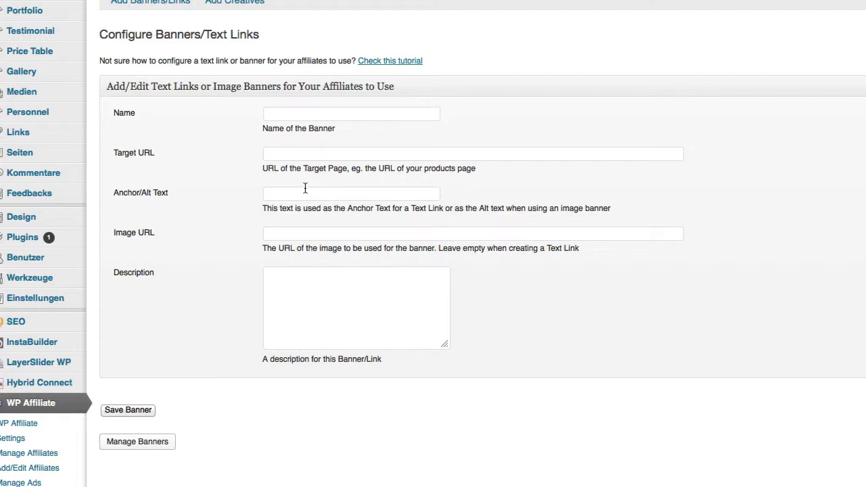
left_click(359, 193)
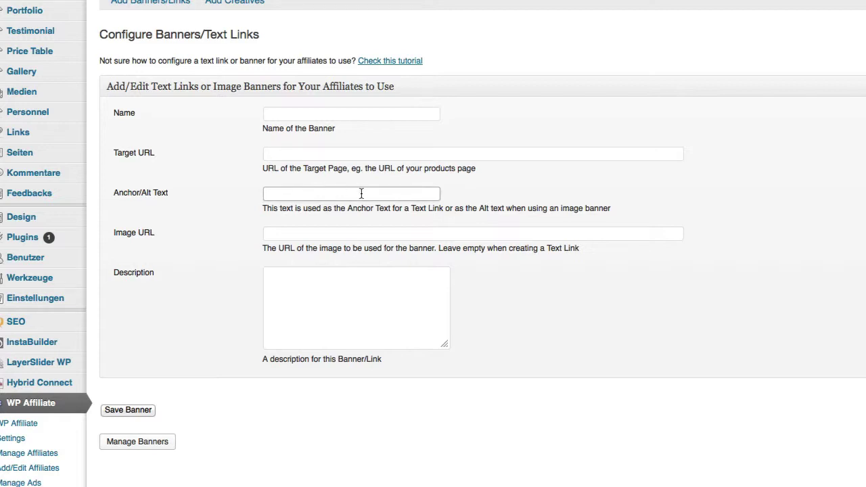
left_click(345, 285)
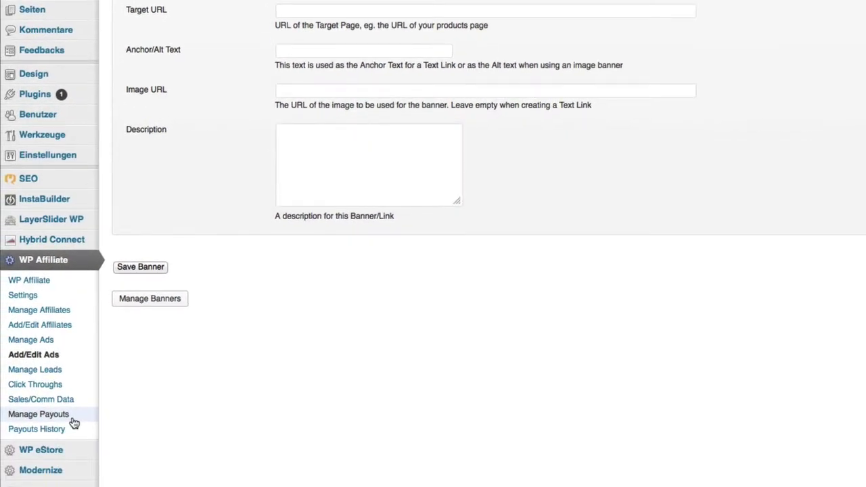
Open the payout management page and examine the mass payout options B and C and the individual payout option D
left_click(39, 414)
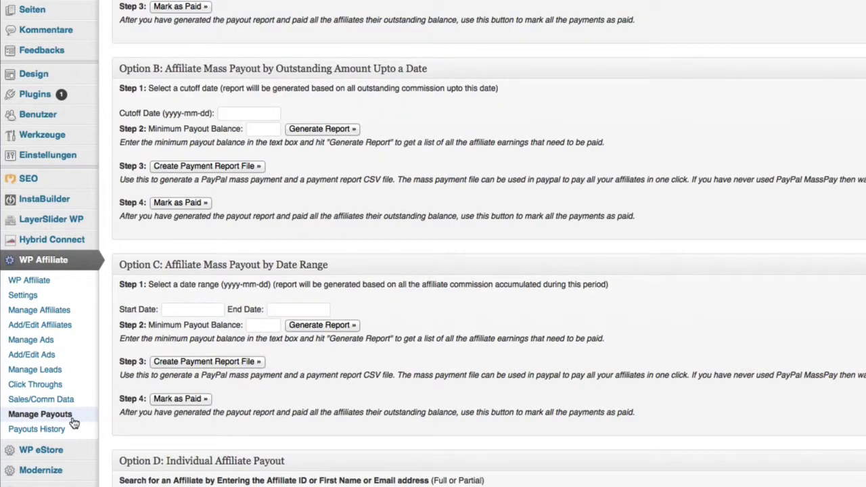
left_click_drag(649, 22, 536, 24)
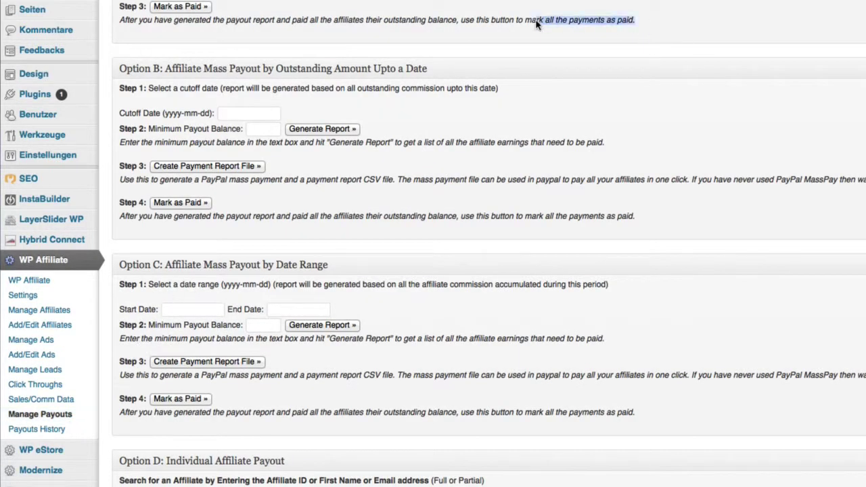
left_click(572, 10)
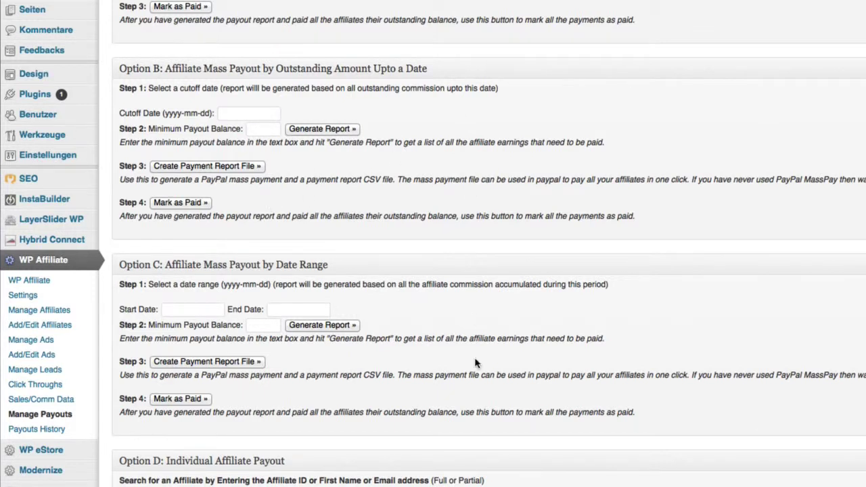
scroll(401, 342, "down", 3)
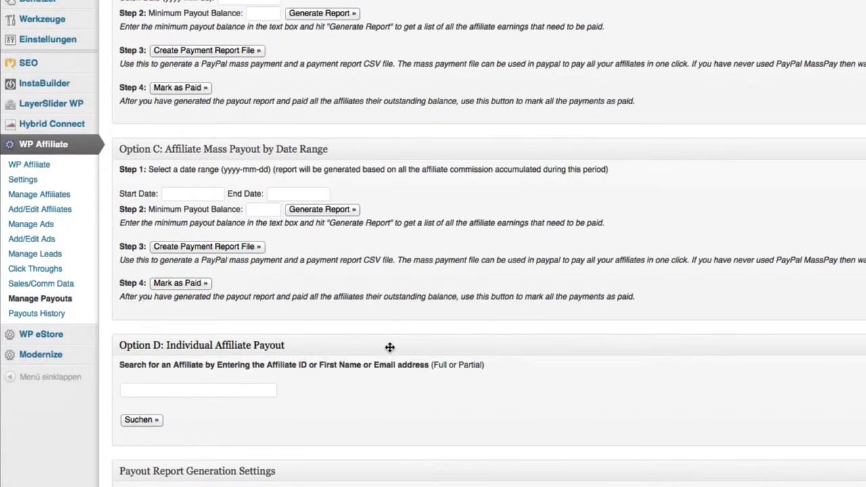
Return to the live WupperMarketing shop and look over its product list and shopping cart
scroll(388, 355, "up", 4)
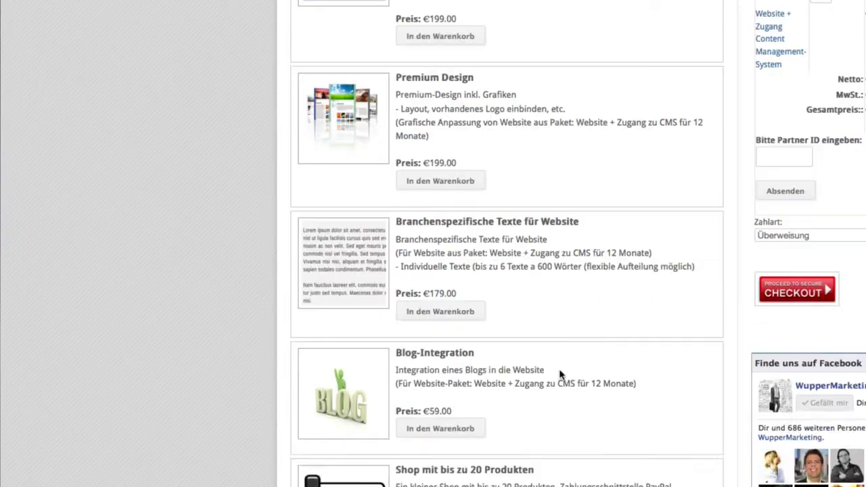
scroll(558, 375, "down", 5)
scroll(535, 380, "up", 6)
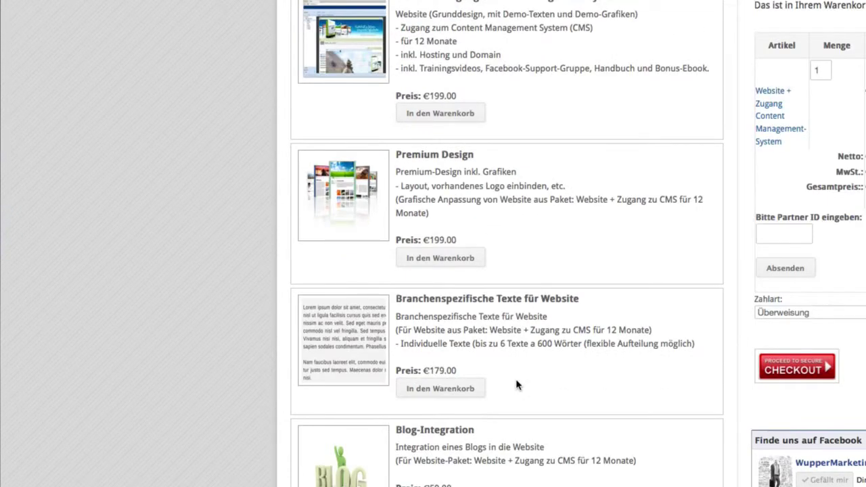